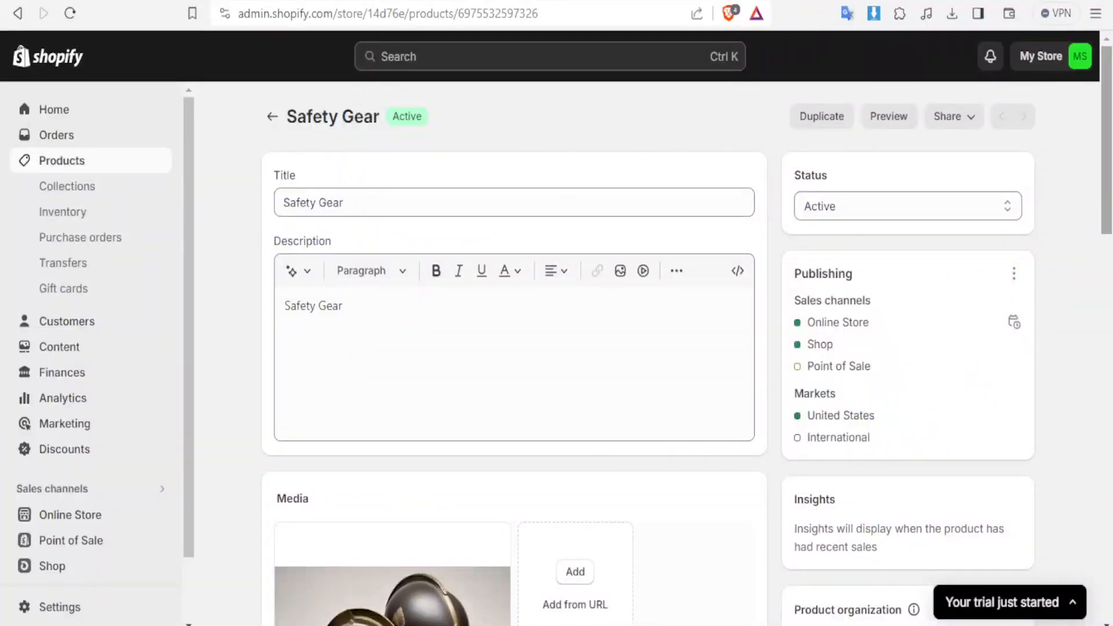
Start creating a new discount of the type "Amount off products" in the store's discounts section
{"action": "scroll", "coordinate": [1086, 290], "scroll_direction": "down", "scroll_amount": 8}
{"action": "scroll", "coordinate": [1086, 291], "scroll_direction": "up", "scroll_amount": 8}
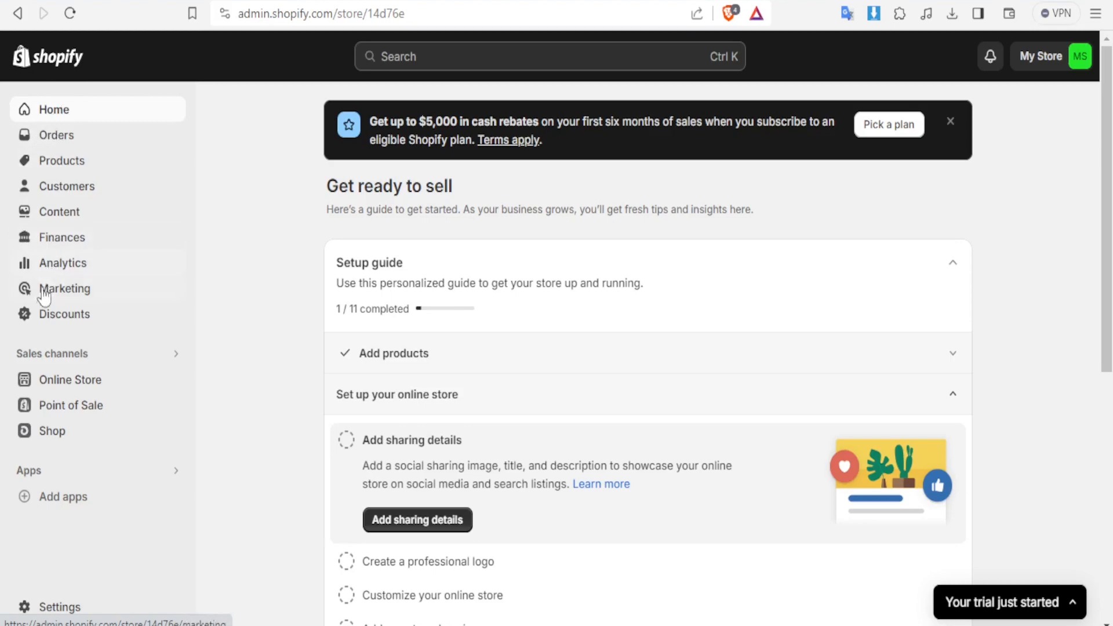
{"action": "left_click", "coordinate": [37, 318]}
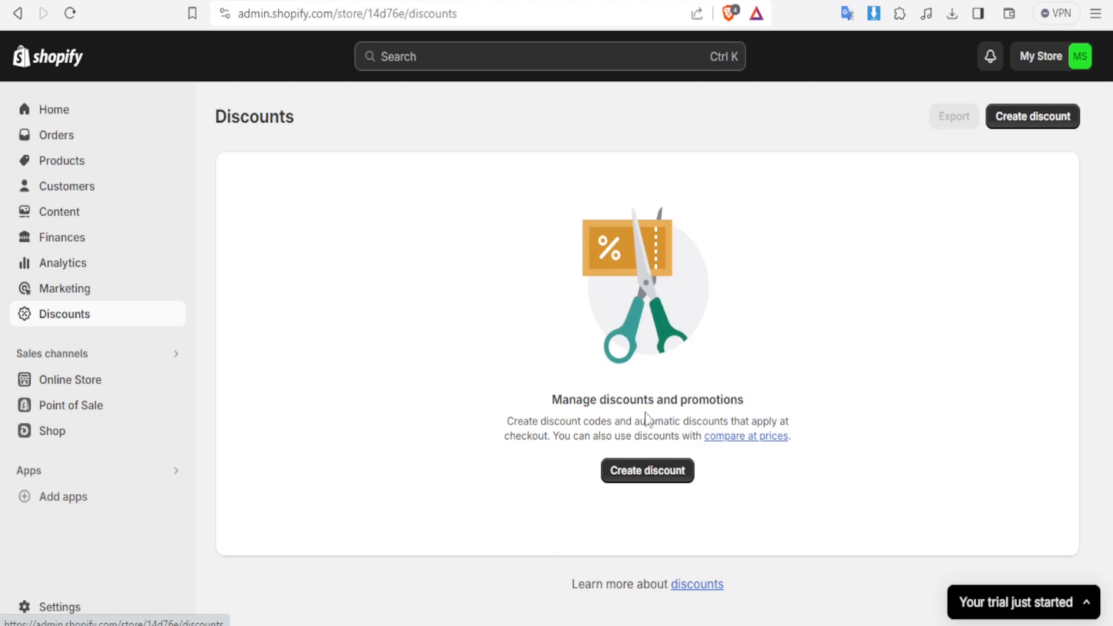
{"action": "left_click", "coordinate": [646, 476]}
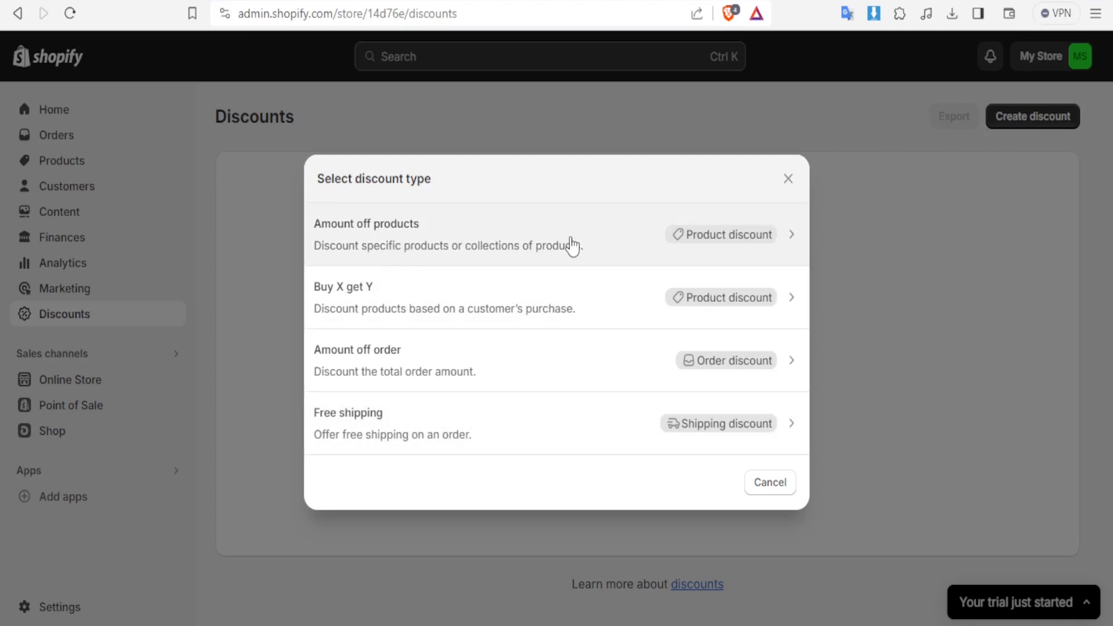
{"action": "left_click", "coordinate": [707, 247]}
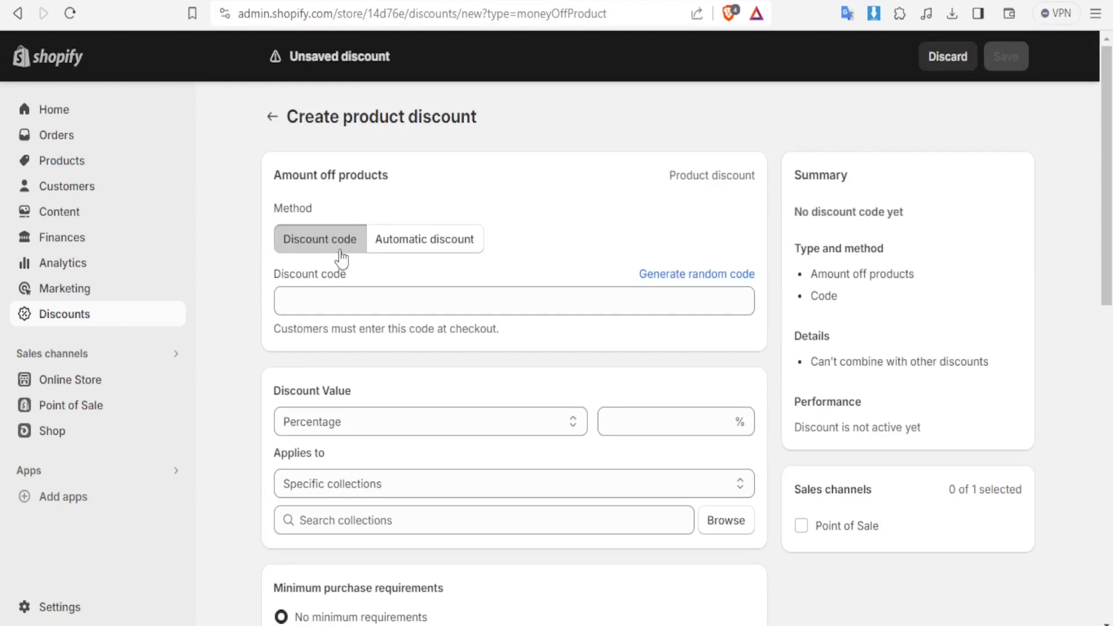
Try the Automatic discount method for the product discount and return to the Discount code method
{"action": "left_click", "coordinate": [410, 254]}
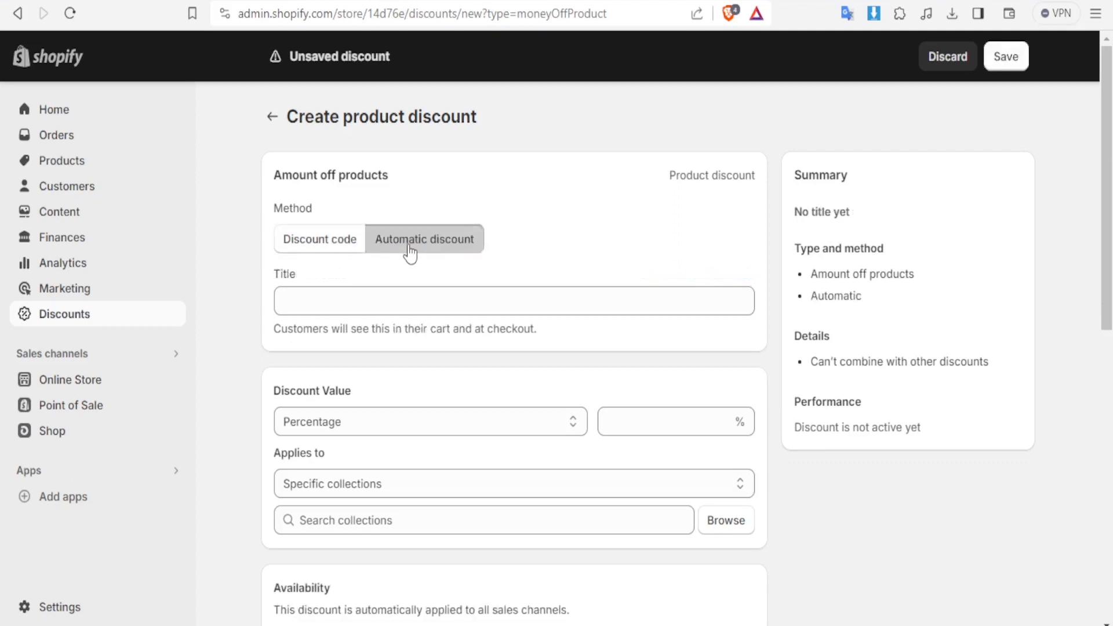
{"action": "left_click", "coordinate": [338, 242]}
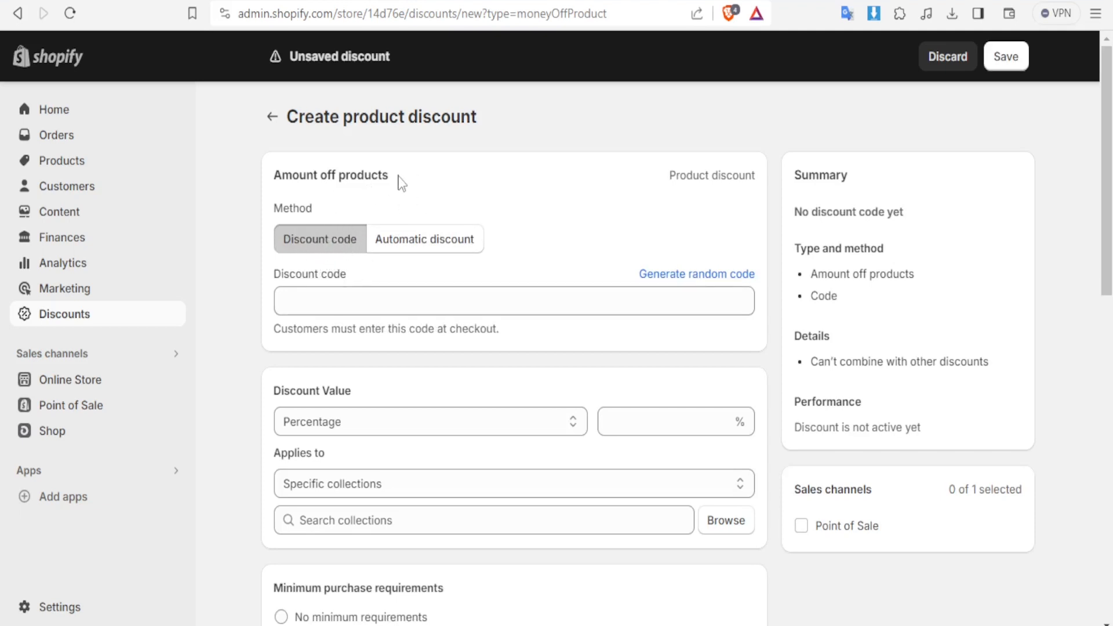
{"action": "left_click_drag", "start_coordinate": [396, 184], "coordinate": [270, 181]}
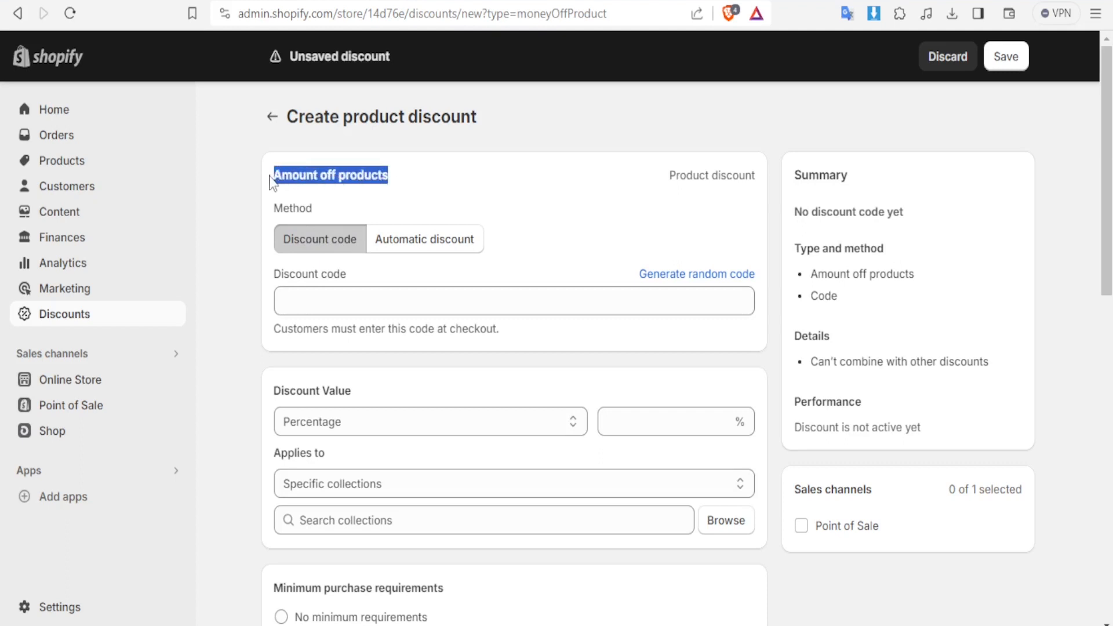
{"action": "left_click", "coordinate": [404, 247]}
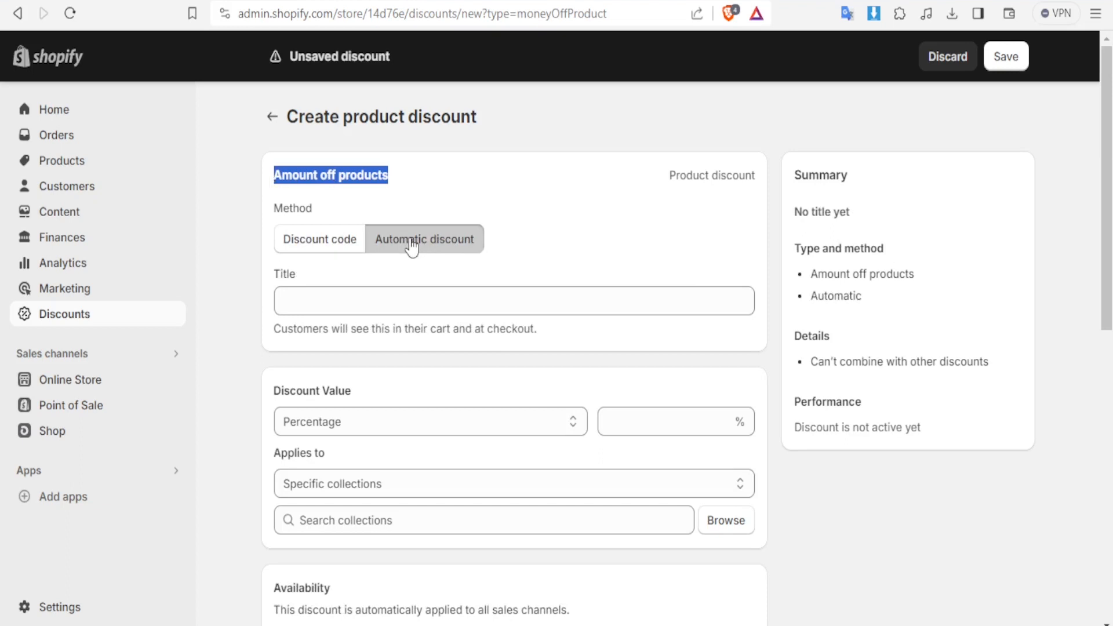
{"action": "left_click", "coordinate": [336, 249]}
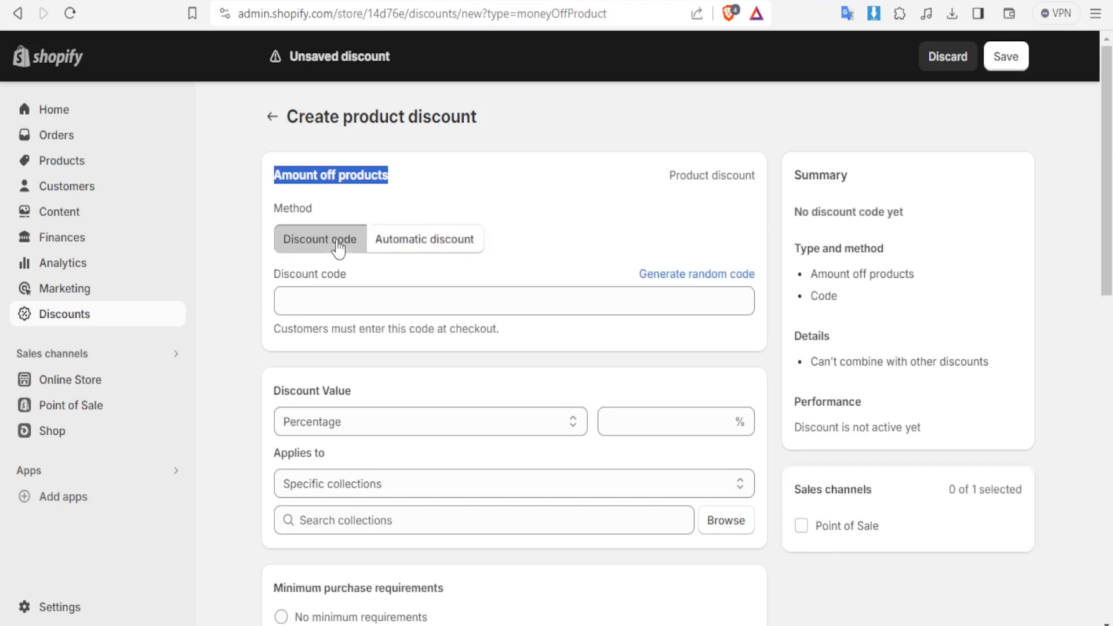
Generate a random discount code and replace it with the custom code "Kenya 25"
{"action": "left_click", "coordinate": [340, 295]}
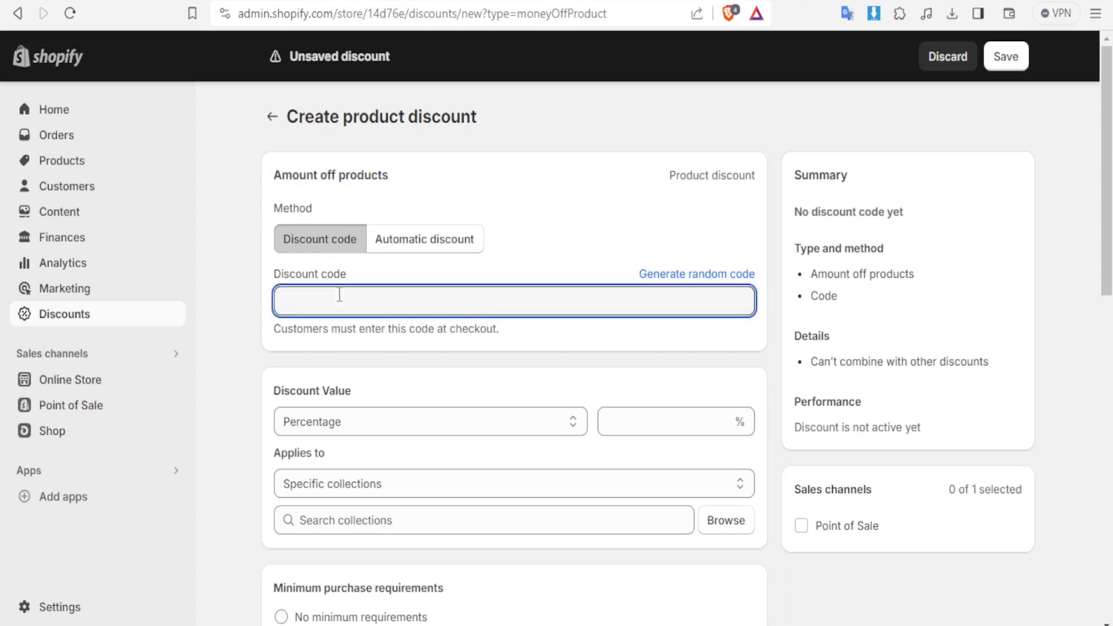
{"action": "left_click", "coordinate": [673, 276]}
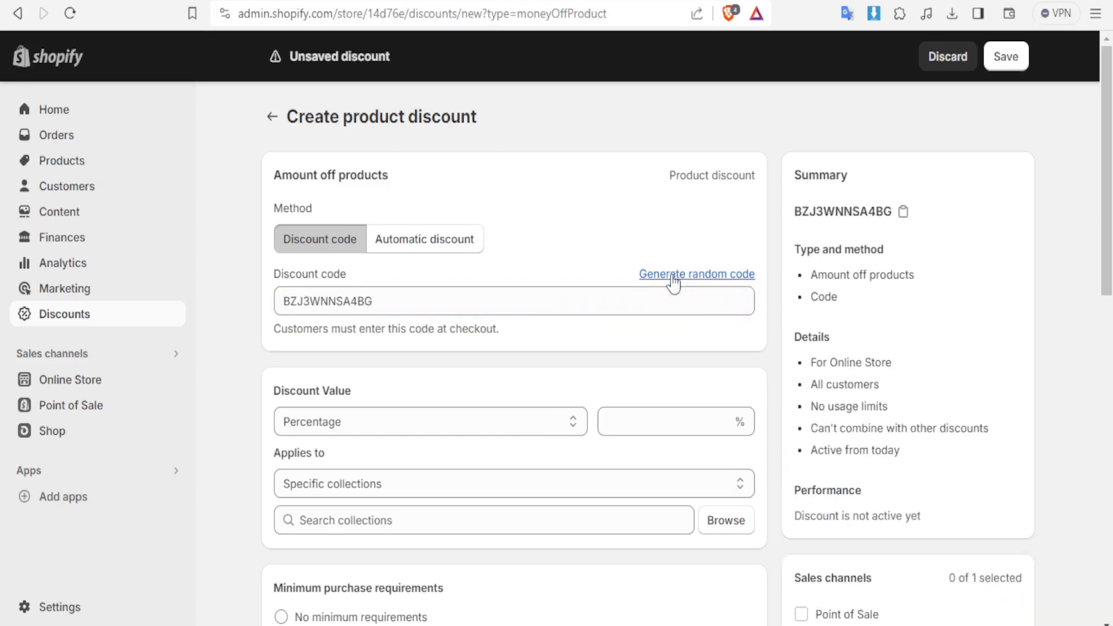
{"action": "left_click", "coordinate": [377, 302]}
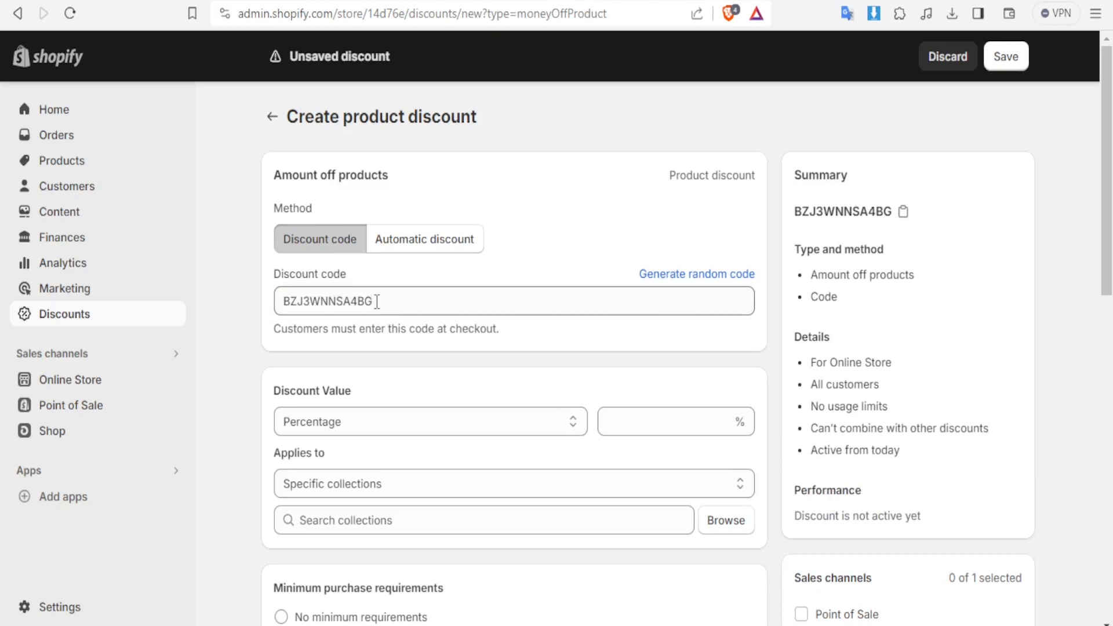
{"action": "left_click_drag", "start_coordinate": [376, 301], "coordinate": [246, 308]}
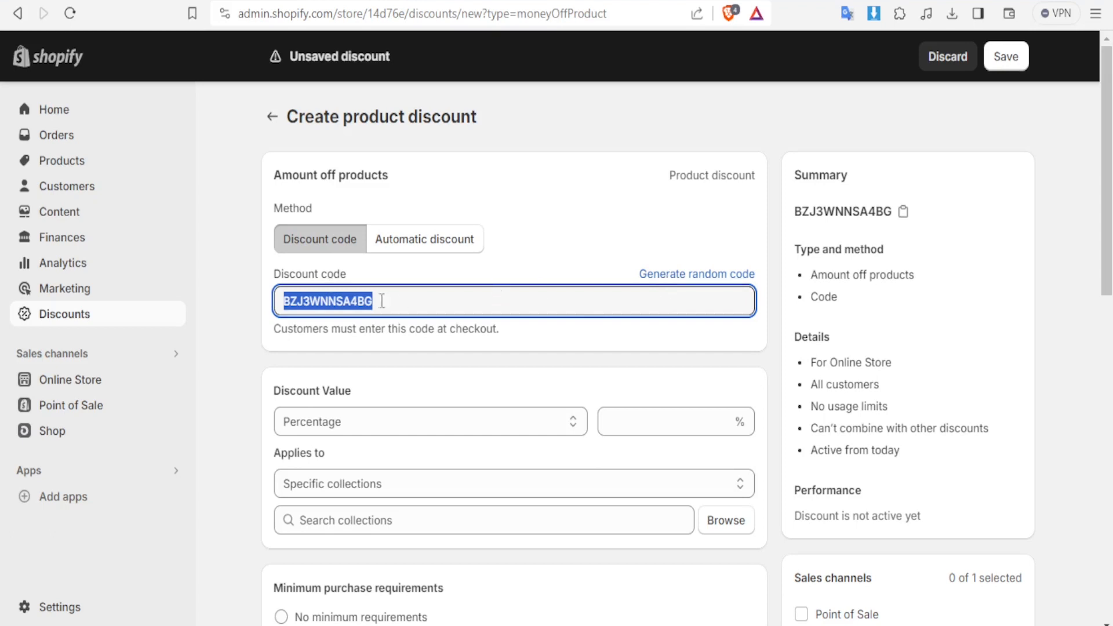
{"action": "left_click_drag", "start_coordinate": [377, 301], "coordinate": [228, 308]}
{"action": "type", "text": "Kenya "}
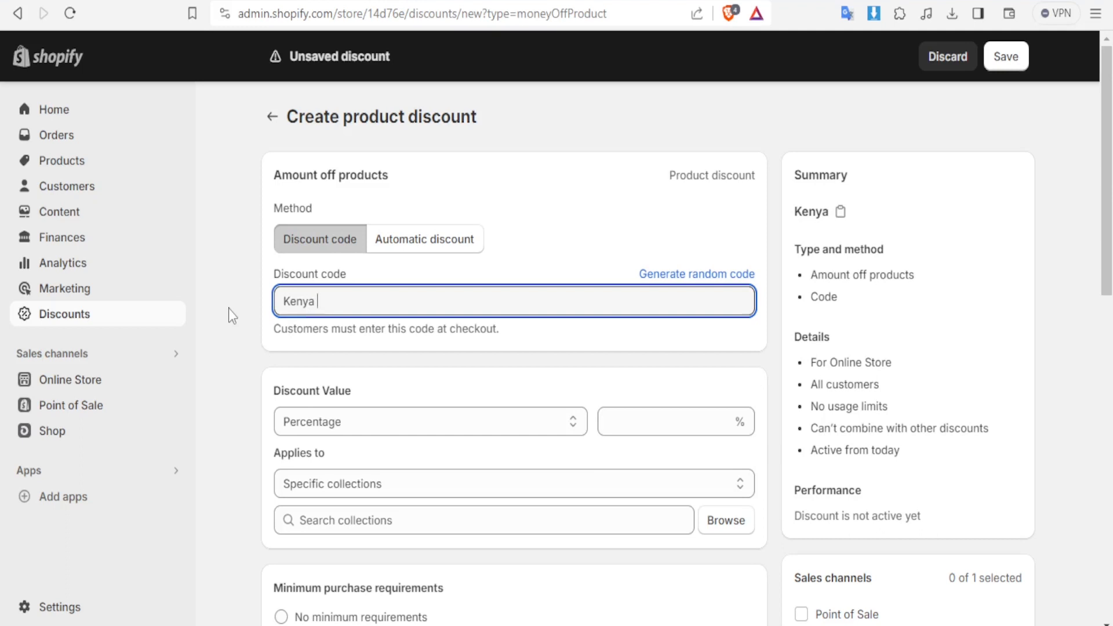
{"action": "type", "text": "25"}
Set the discount value to a percentage of 25%
{"action": "left_click", "coordinate": [573, 427]}
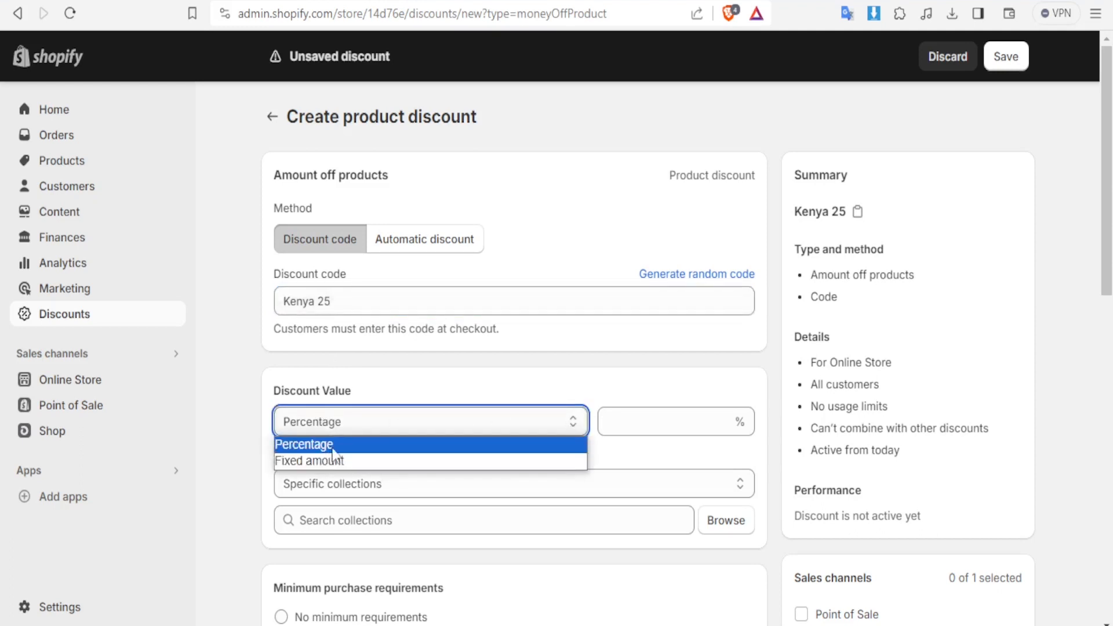
{"action": "left_click", "coordinate": [352, 425]}
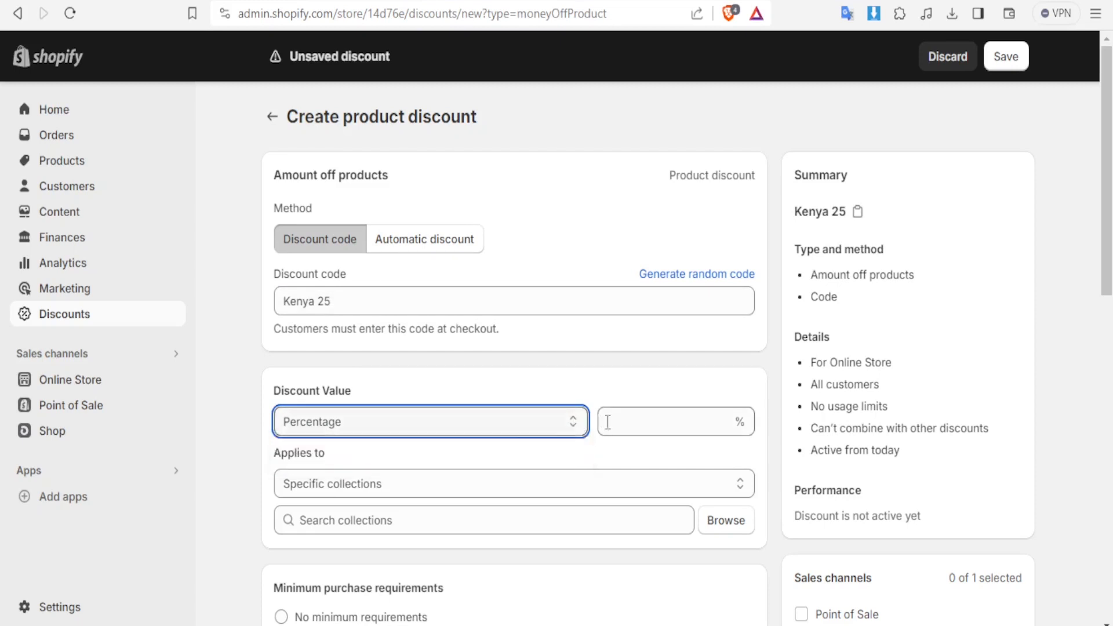
{"action": "left_click", "coordinate": [637, 419]}
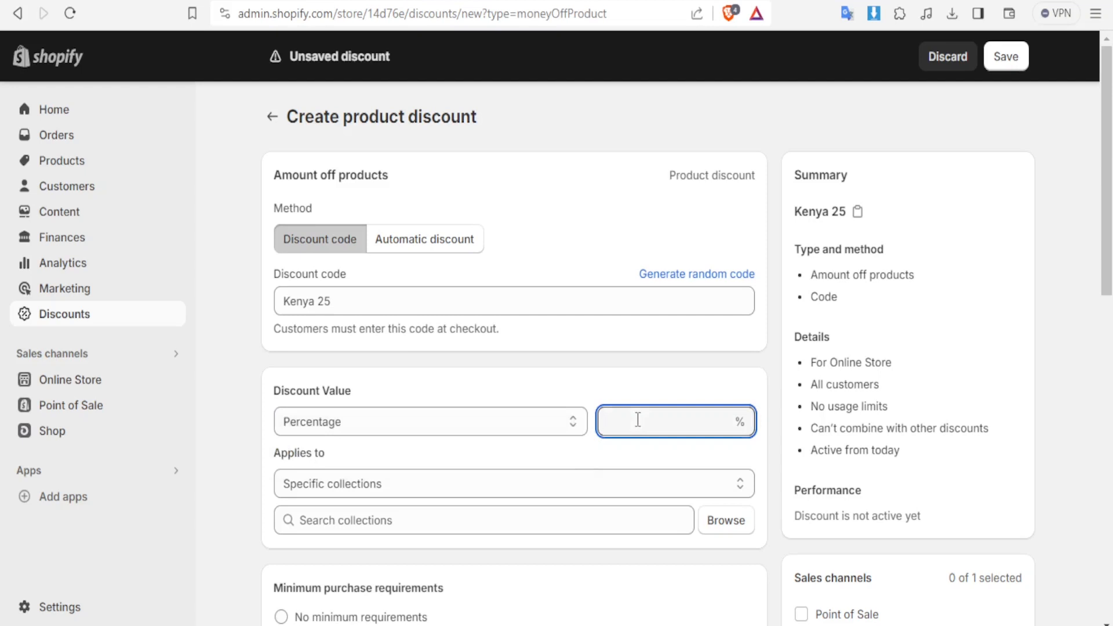
{"action": "type", "text": "25"}
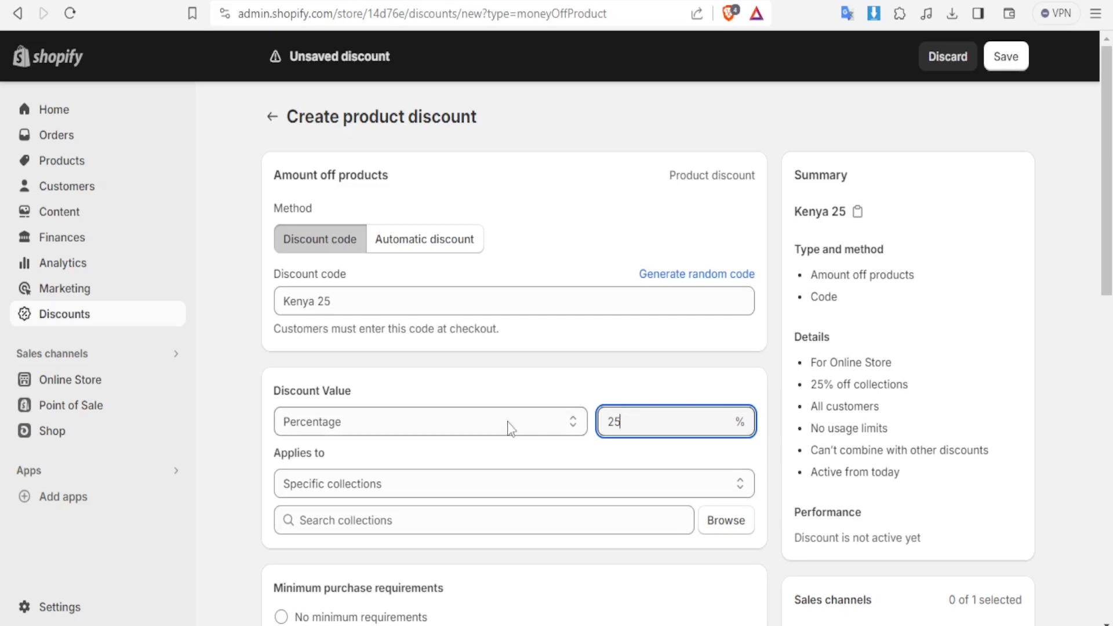
Try a fixed amount of $20 as the discount value and check what the discount can apply to
{"action": "left_click", "coordinate": [574, 427]}
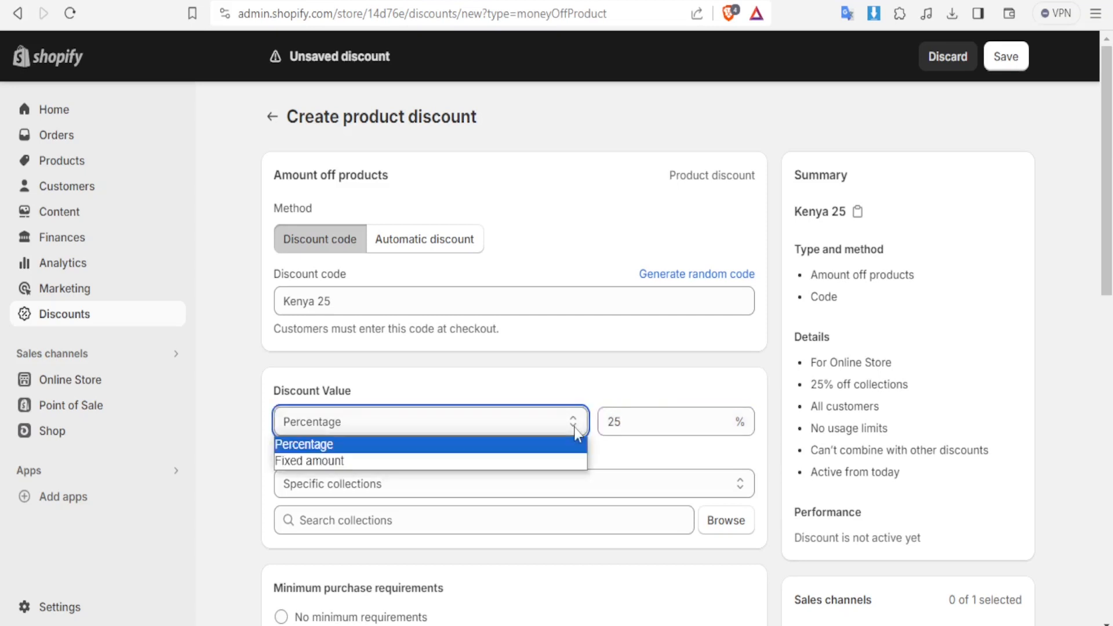
{"action": "left_click", "coordinate": [383, 462]}
{"action": "left_click", "coordinate": [656, 429]}
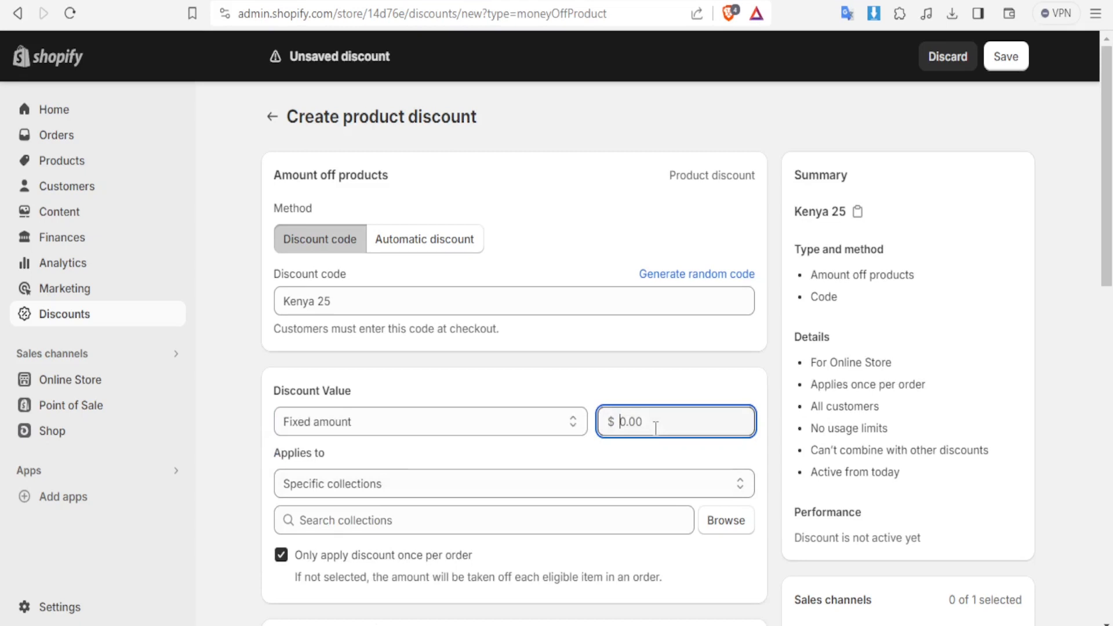
{"action": "type", "text": "20"}
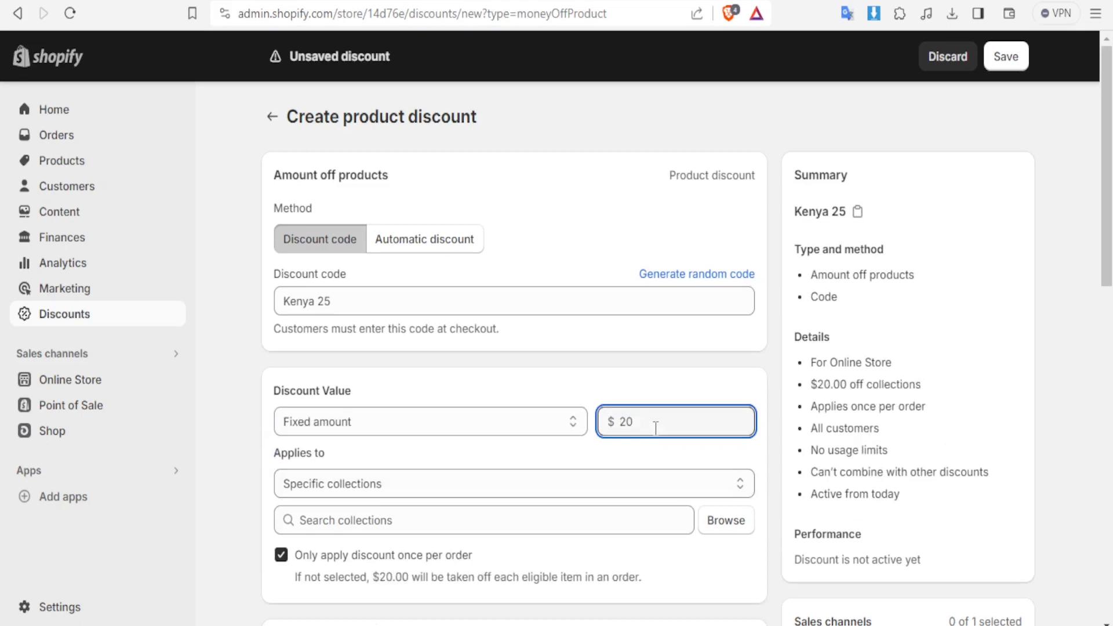
{"action": "scroll", "coordinate": [656, 429], "scroll_direction": "down", "scroll_amount": 3}
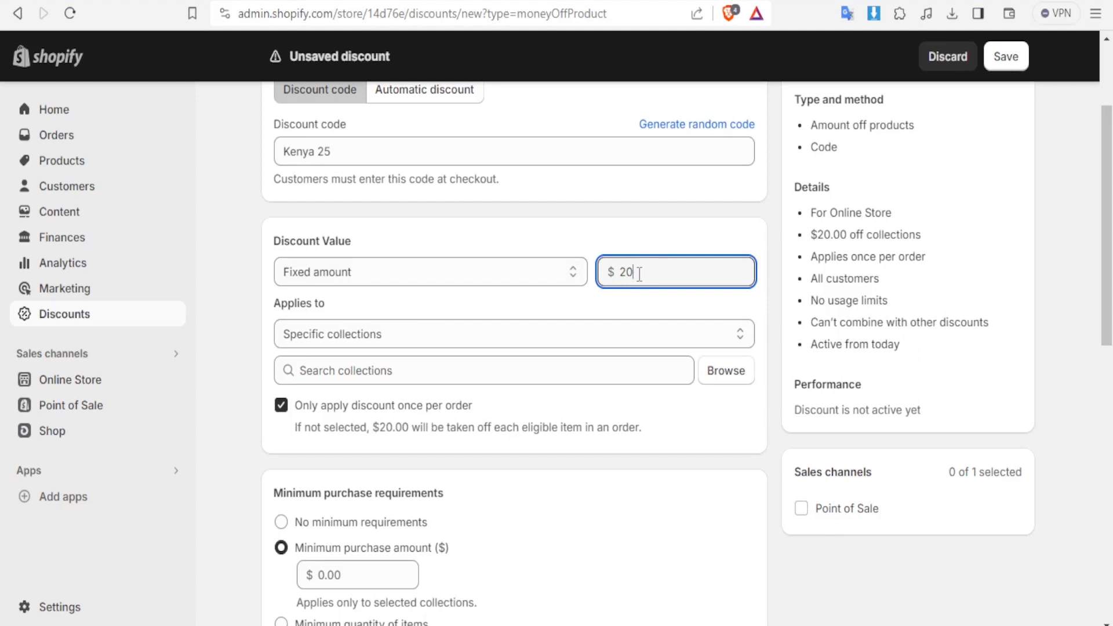
{"action": "left_click_drag", "start_coordinate": [640, 273], "coordinate": [601, 278]}
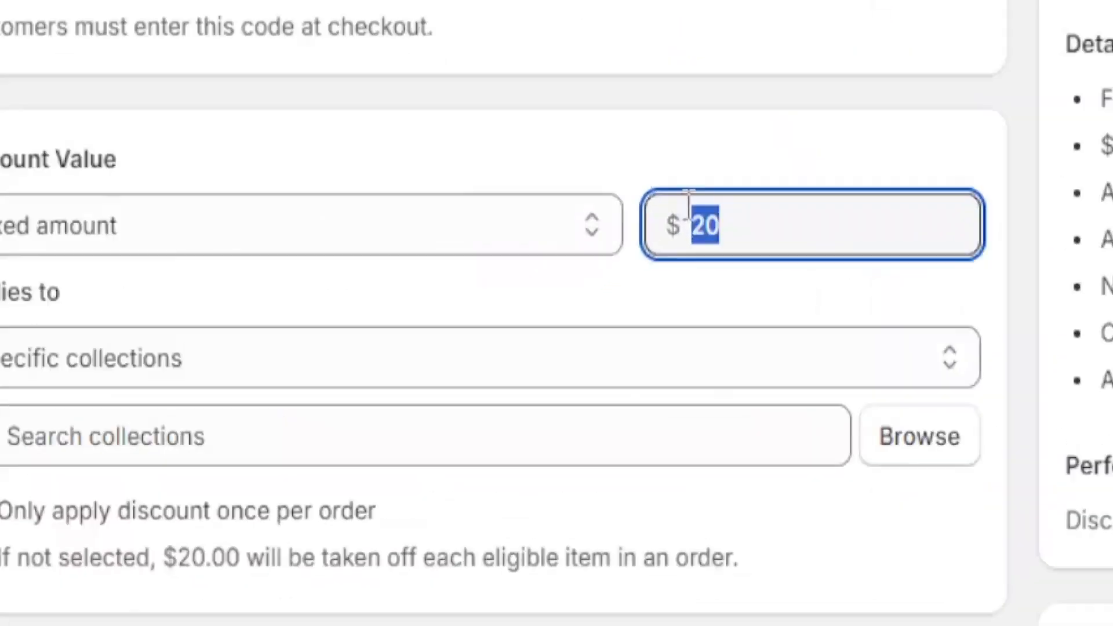
{"action": "left_click", "coordinate": [649, 276]}
{"action": "left_click_drag", "start_coordinate": [730, 243], "coordinate": [668, 243]}
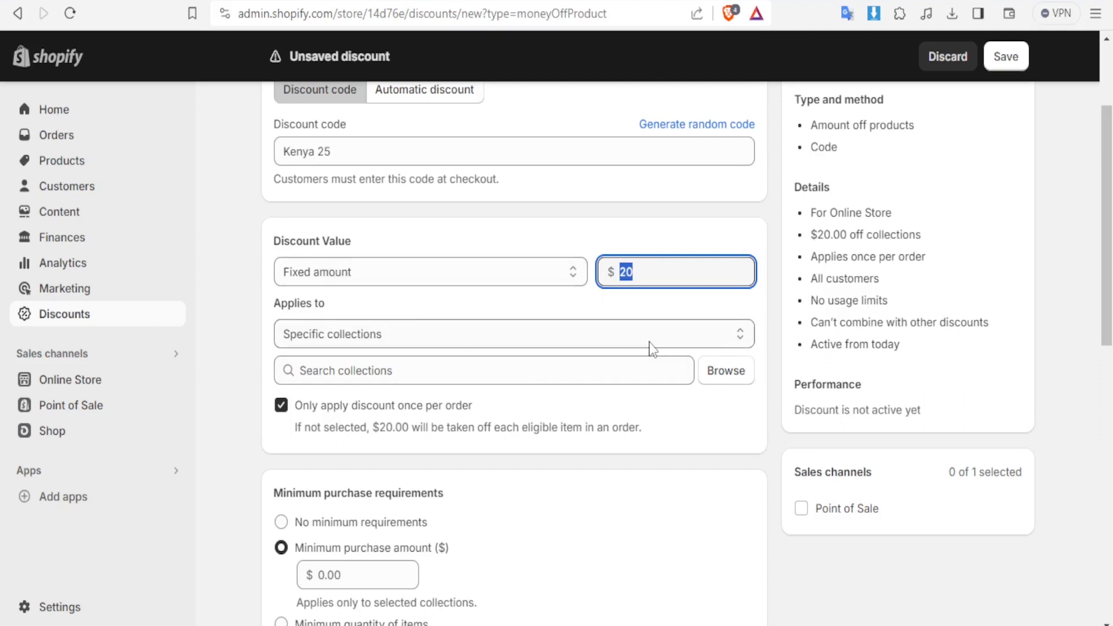
{"action": "left_click", "coordinate": [738, 342]}
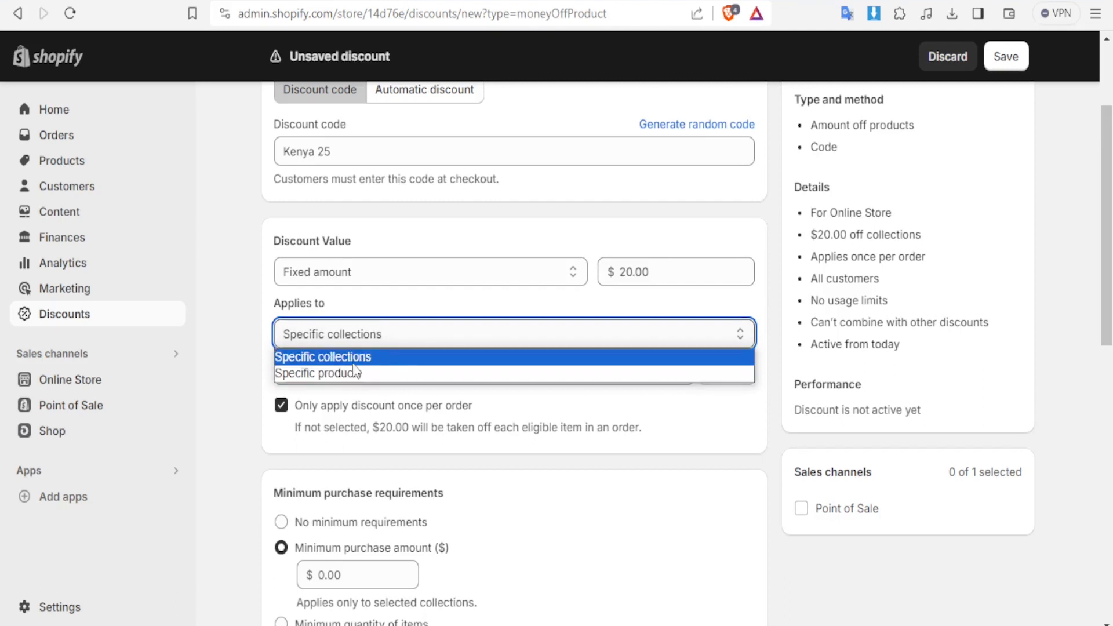
Switch the discount value from a fixed amount back to a percentage of 25%
{"action": "double_click", "coordinate": [634, 271]}
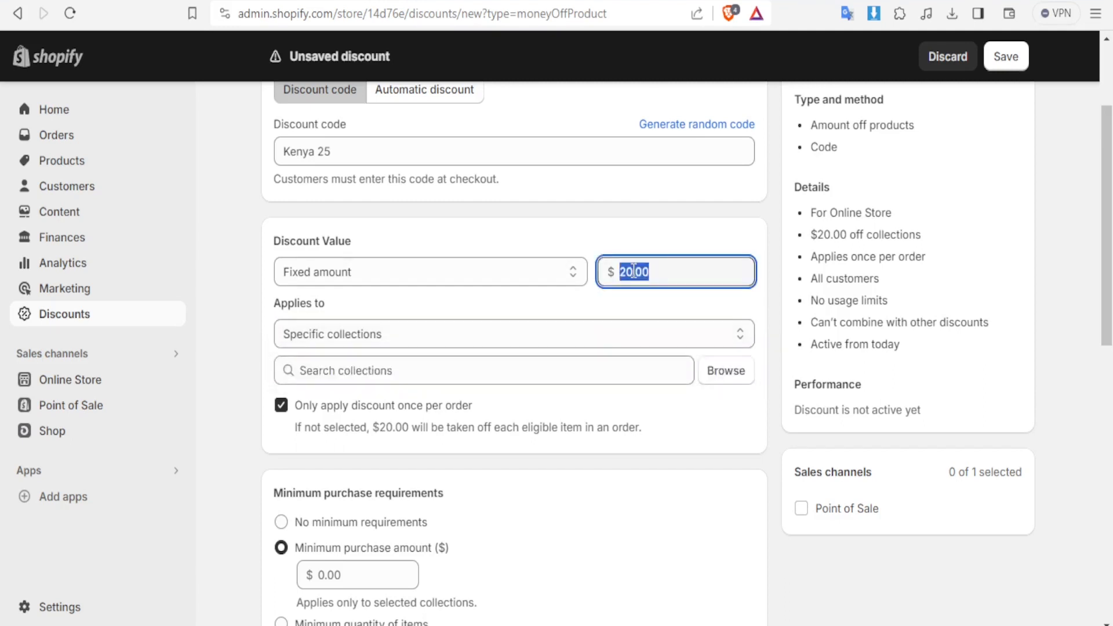
{"action": "left_click", "coordinate": [576, 278]}
{"action": "left_click", "coordinate": [348, 294]}
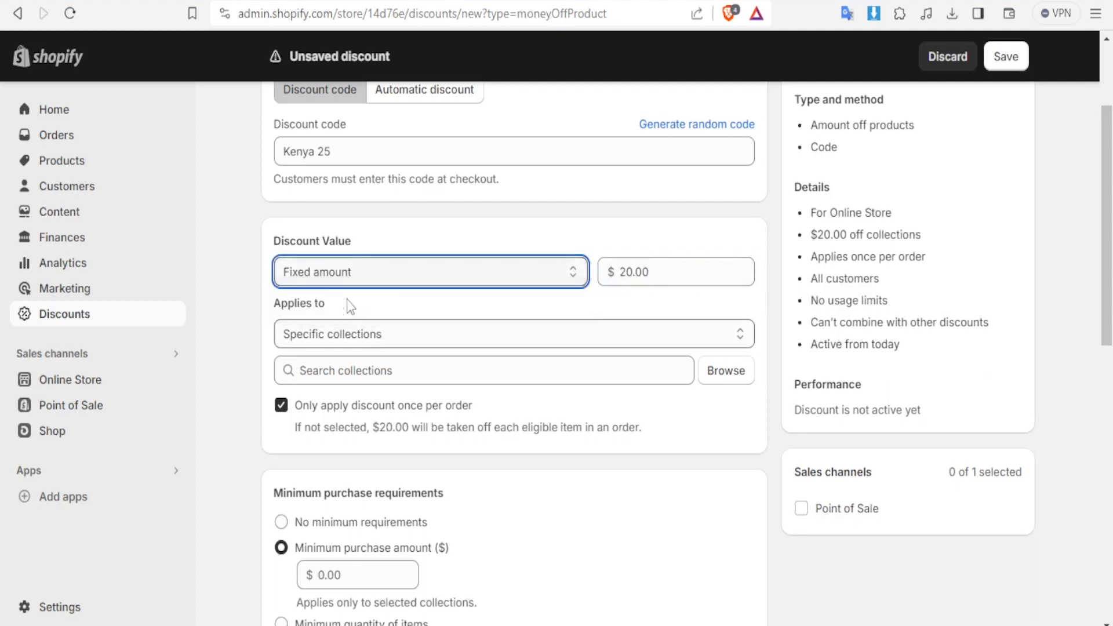
{"action": "left_click", "coordinate": [625, 269]}
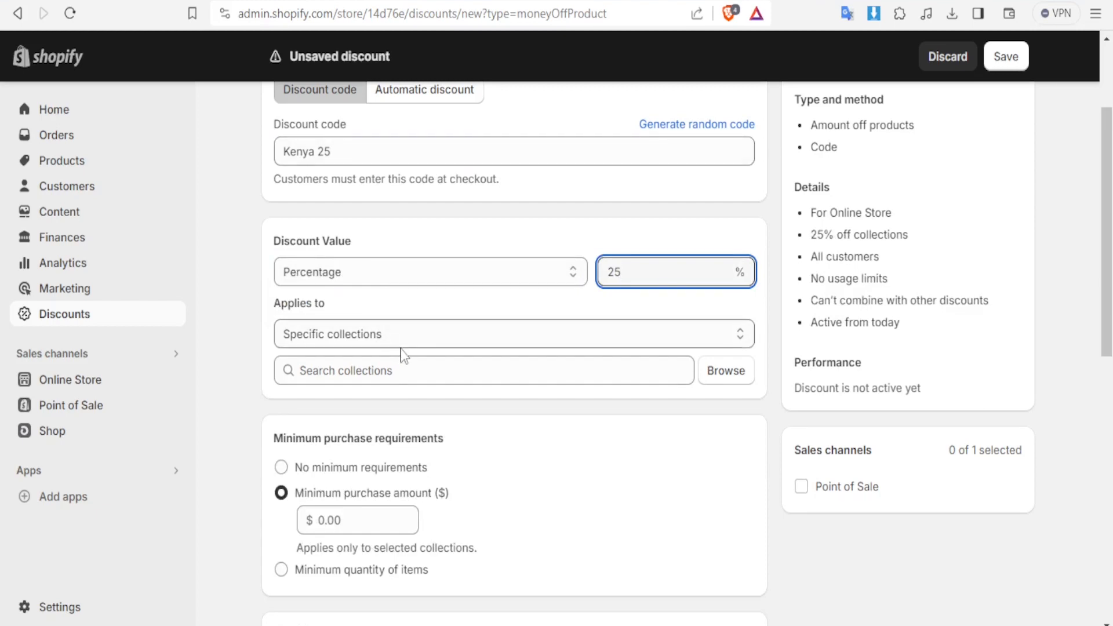
Add the "Home page" collection to the specific collections that the discount applies to
{"action": "left_click", "coordinate": [381, 375]}
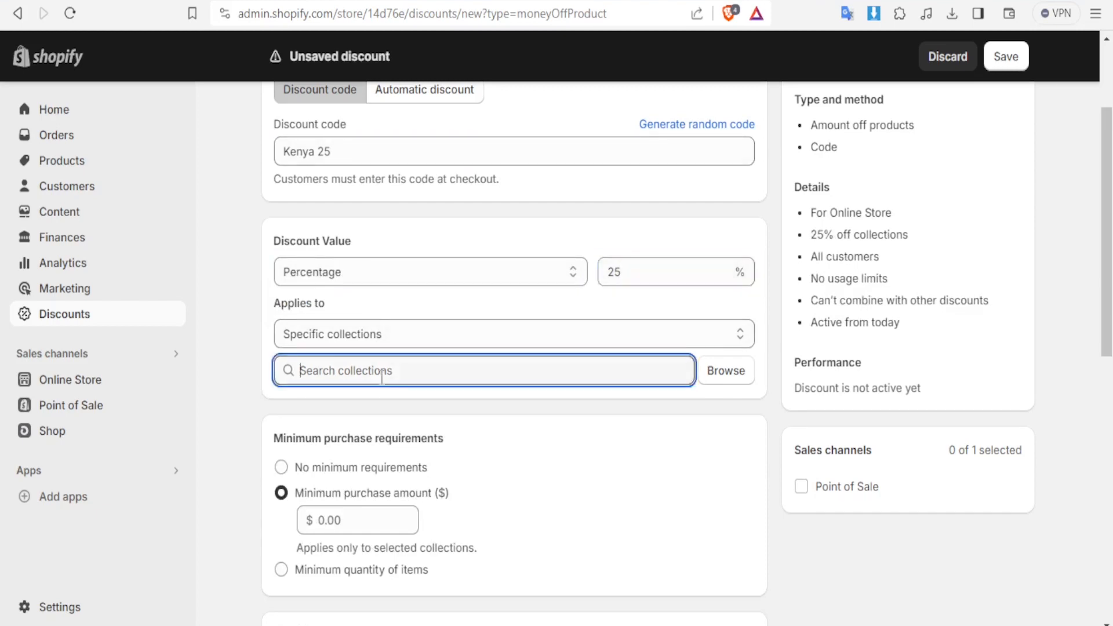
{"action": "left_click", "coordinate": [718, 379]}
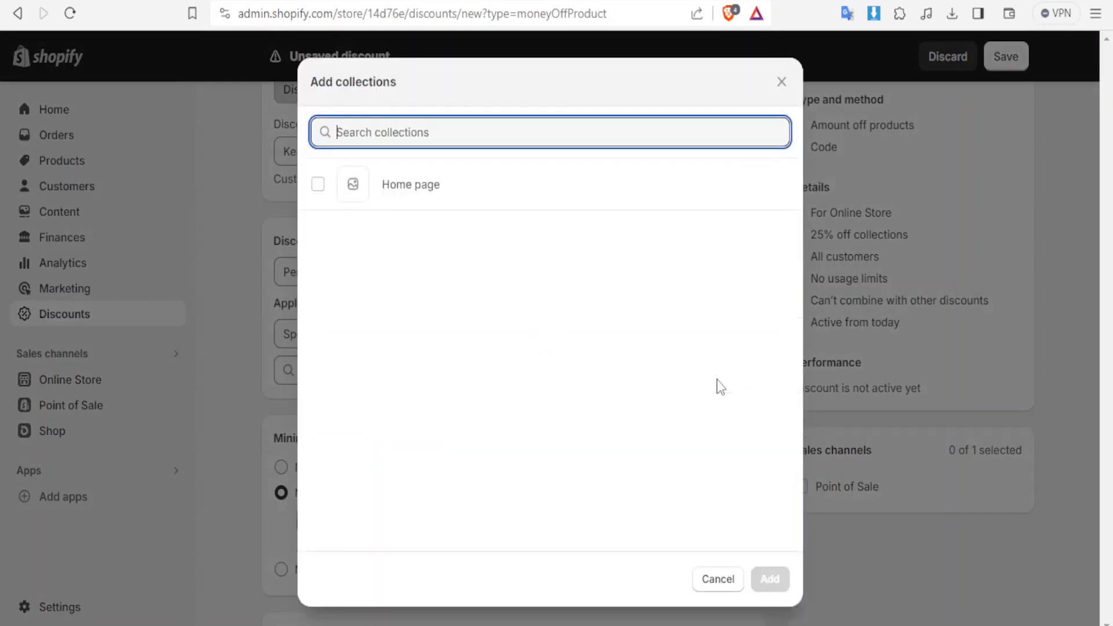
{"action": "left_click", "coordinate": [318, 184]}
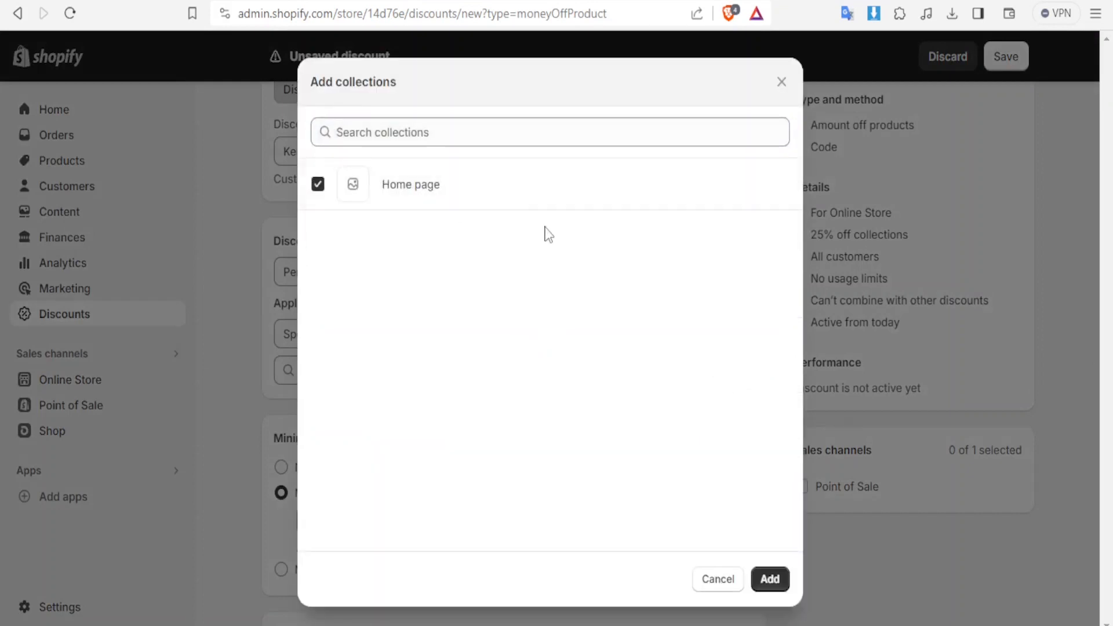
{"action": "left_click", "coordinate": [768, 581]}
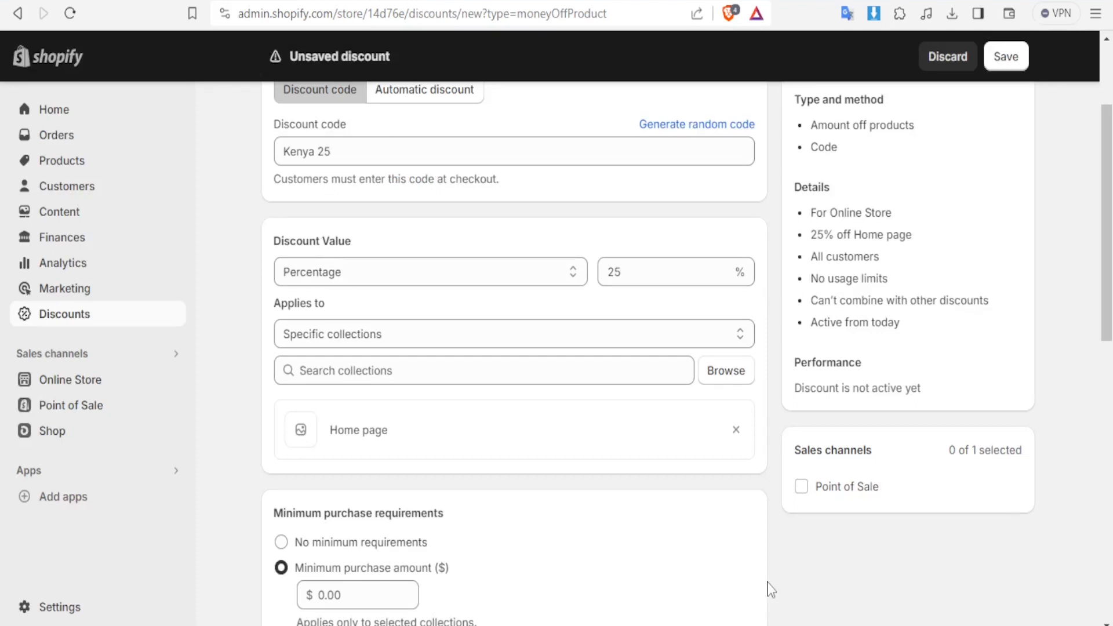
Switch the discount value from a percentage to a fixed amount of $20.00 for the Home page collection
{"action": "left_click_drag", "start_coordinate": [1106, 310], "coordinate": [1108, 375]}
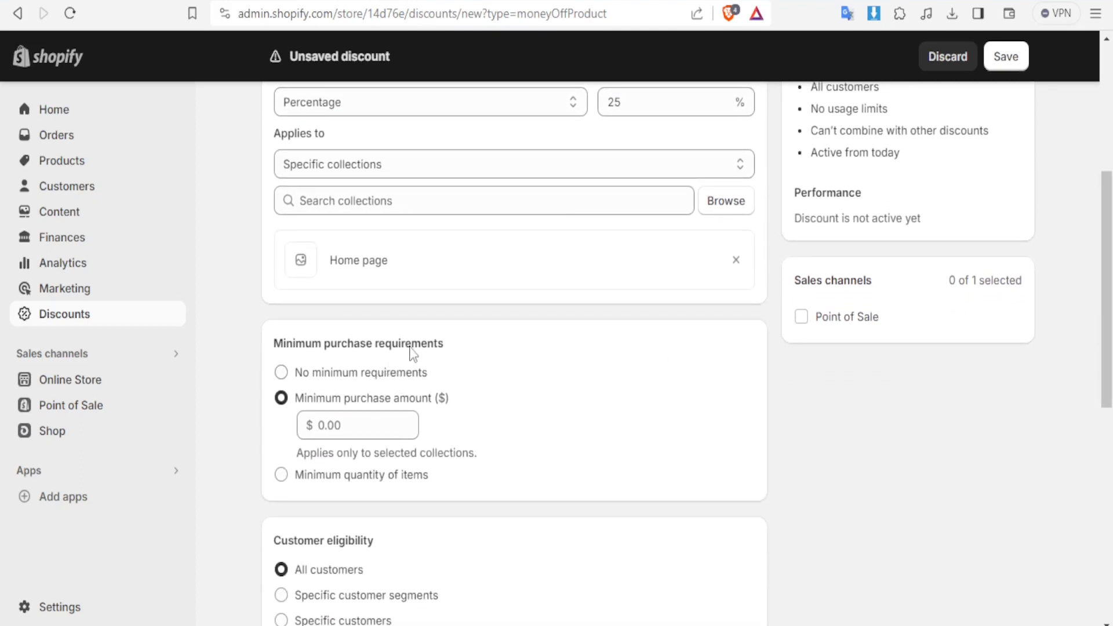
{"action": "scroll", "coordinate": [586, 331], "scroll_direction": "up", "scroll_amount": 1}
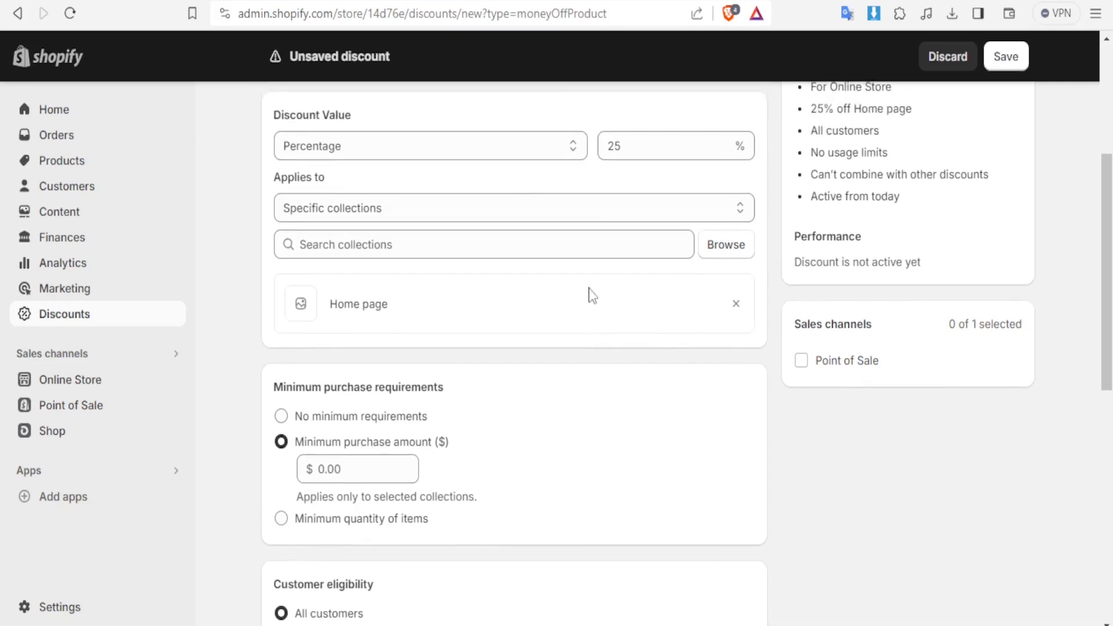
{"action": "left_click", "coordinate": [573, 153]}
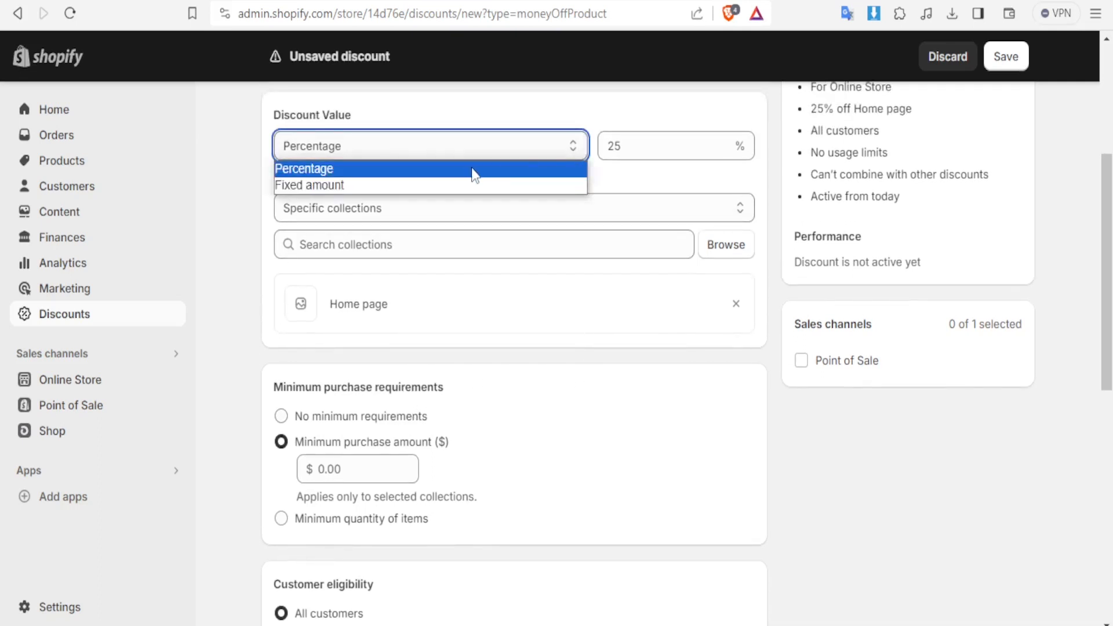
{"action": "left_click", "coordinate": [454, 185]}
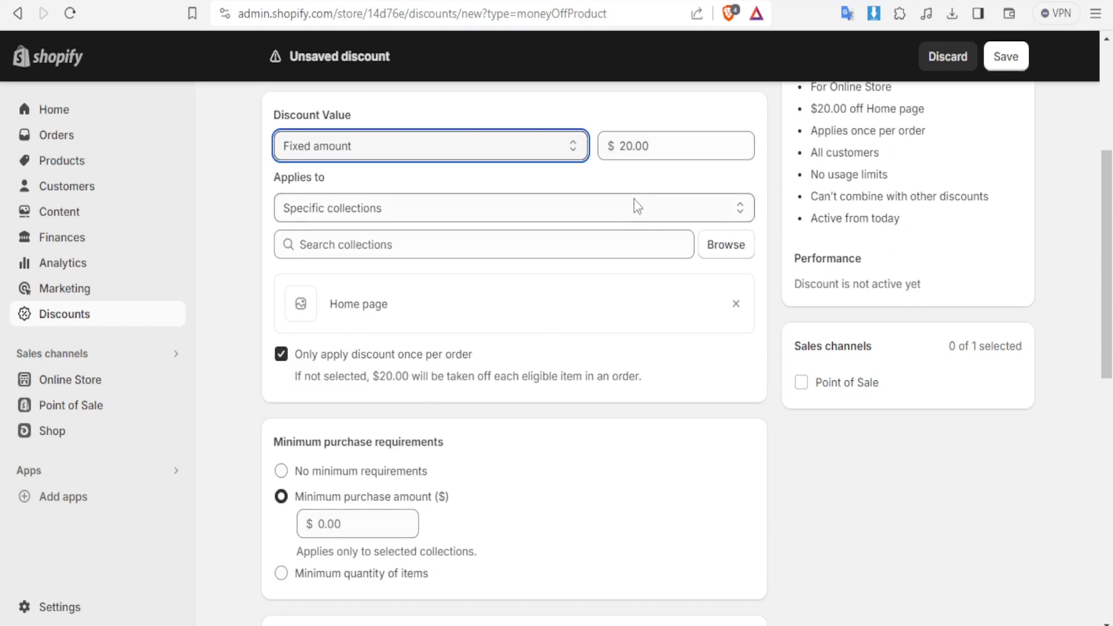
{"action": "double_click", "coordinate": [630, 148]}
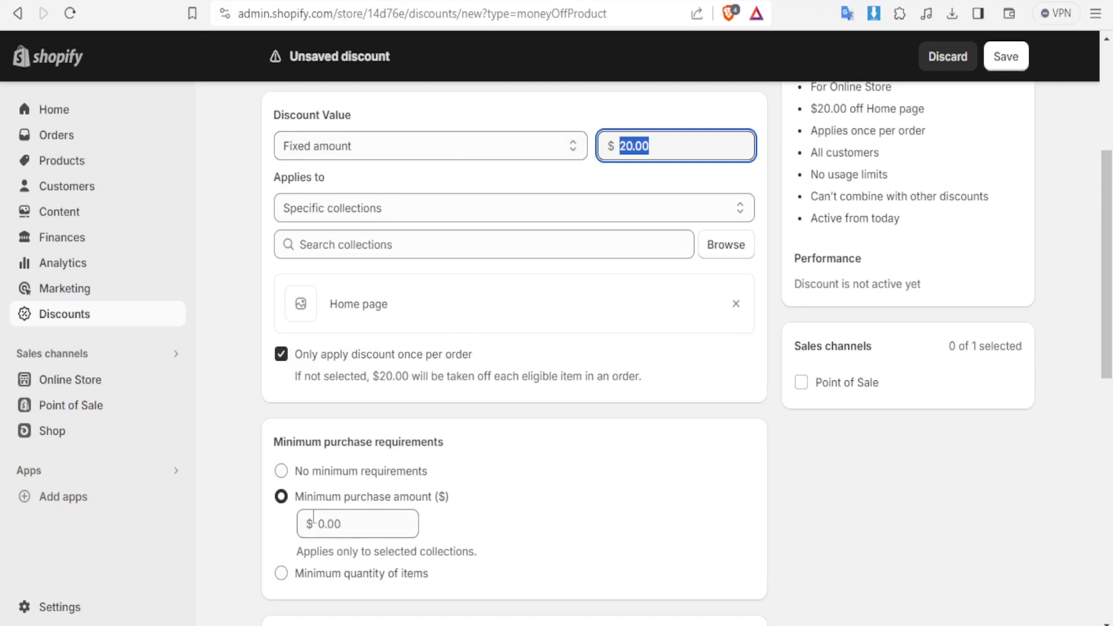
Set the discount's minimum purchase amount to $200
{"action": "left_click", "coordinate": [360, 526]}
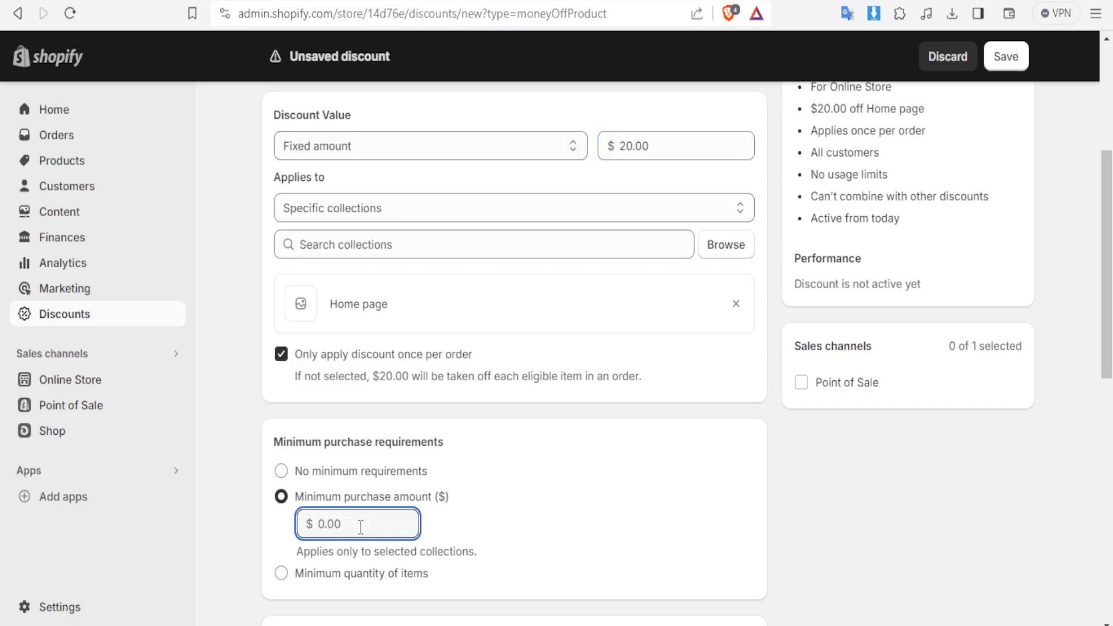
{"action": "type", "text": "200"}
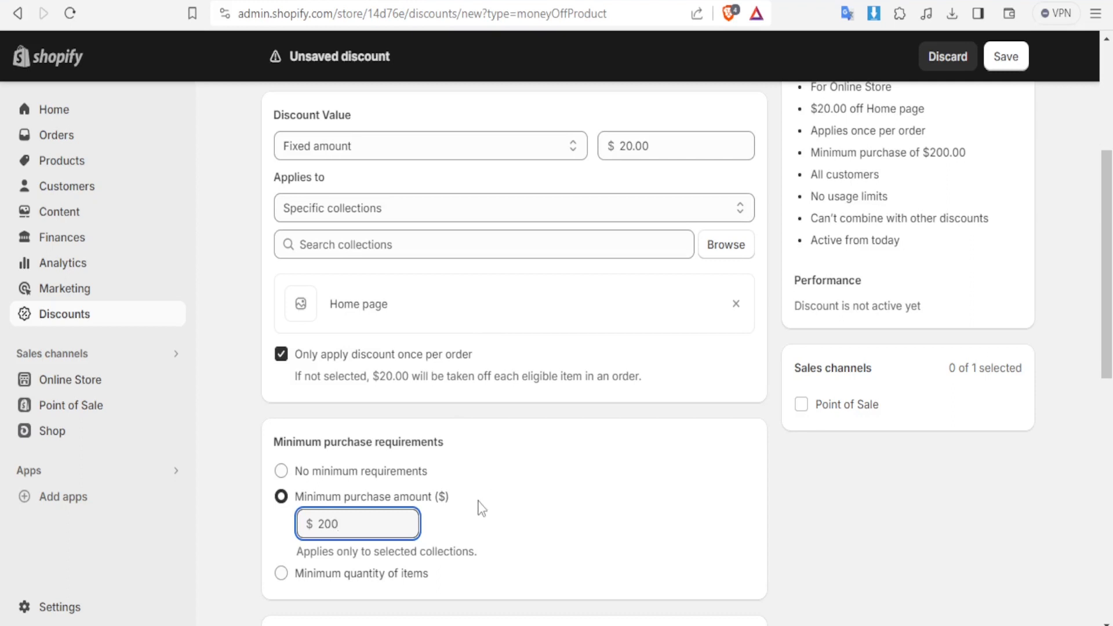
Try a minimum quantity of 5 items as the purchase requirement and return to the minimum purchase amount
{"action": "scroll", "coordinate": [481, 509], "scroll_direction": "down", "scroll_amount": 1}
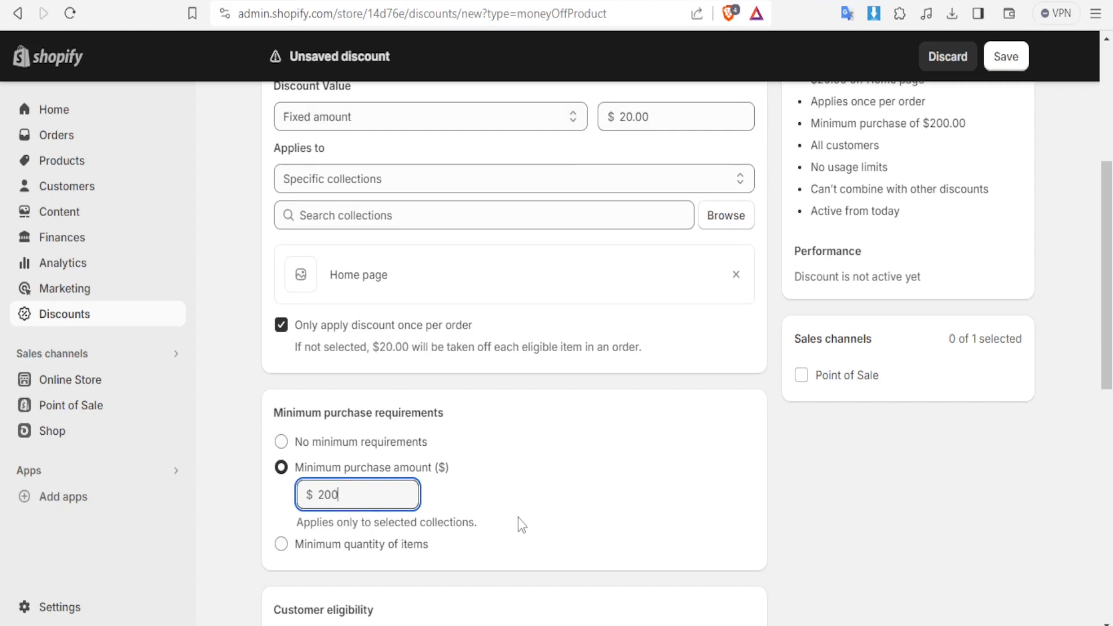
{"action": "scroll", "coordinate": [522, 525], "scroll_direction": "down", "scroll_amount": 1}
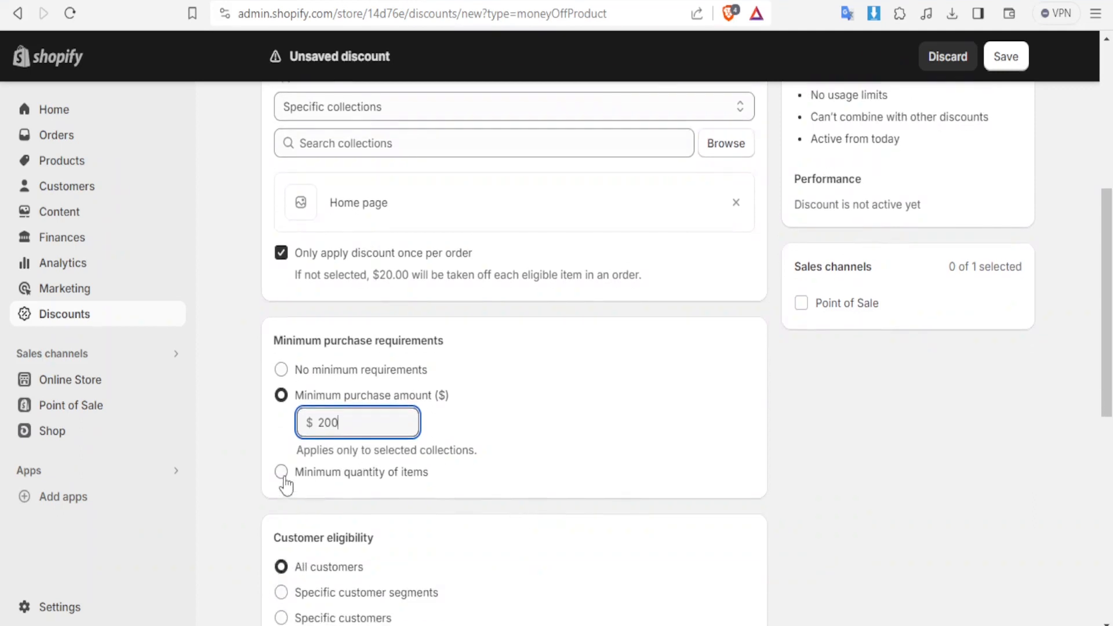
{"action": "left_click", "coordinate": [282, 473]}
{"action": "left_click", "coordinate": [327, 450]}
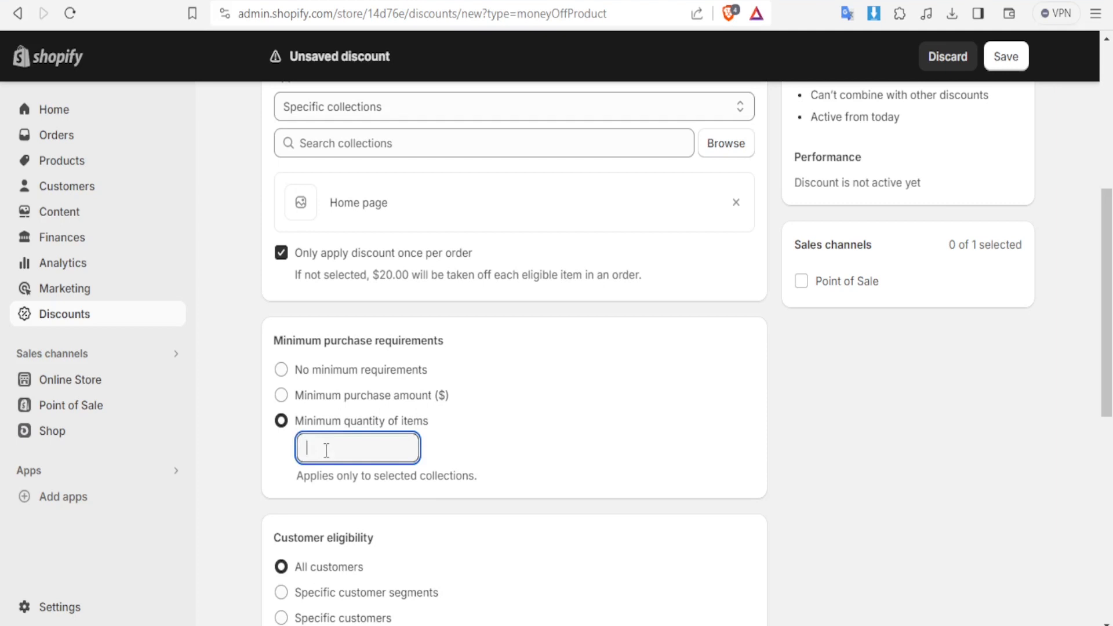
{"action": "type", "text": "5"}
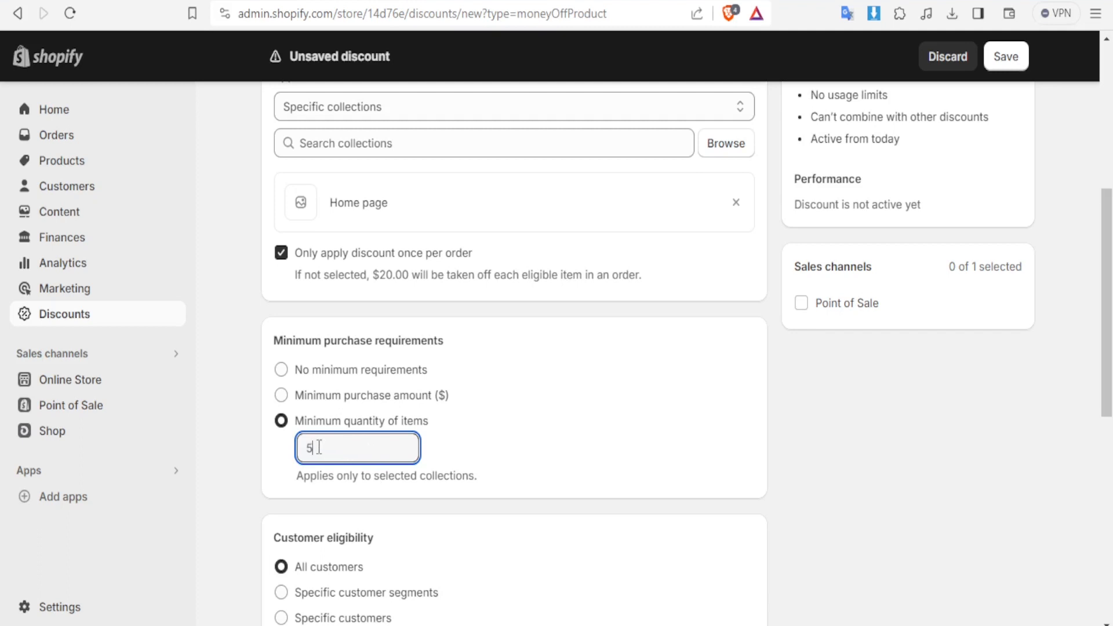
{"action": "scroll", "coordinate": [357, 450], "scroll_direction": "up", "scroll_amount": 3}
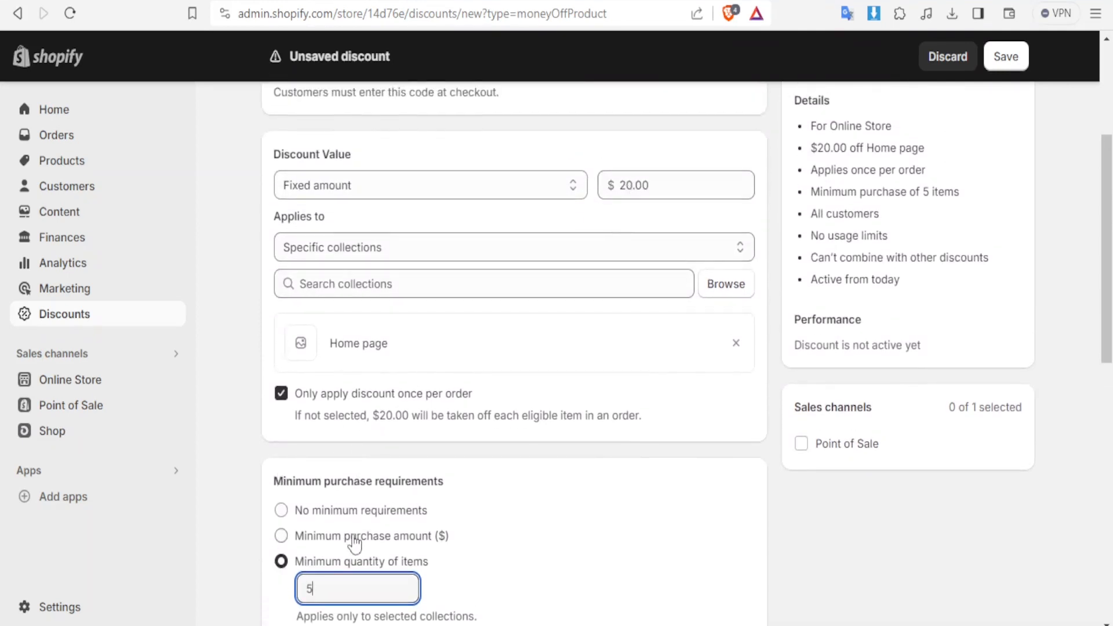
{"action": "scroll", "coordinate": [327, 595], "scroll_direction": "down", "scroll_amount": 2}
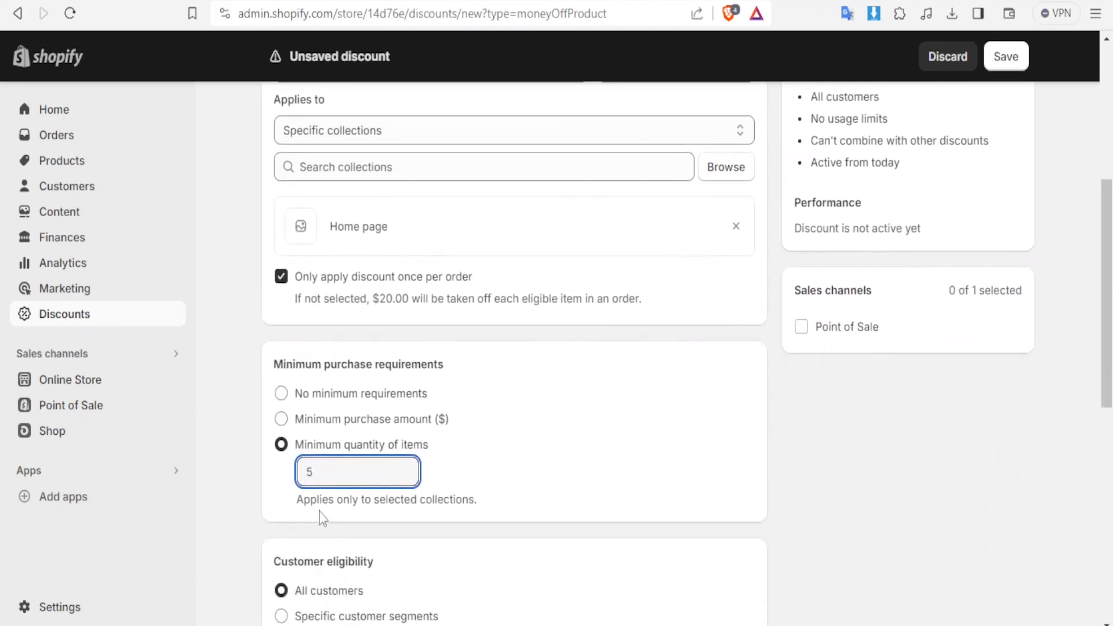
{"action": "left_click", "coordinate": [281, 419]}
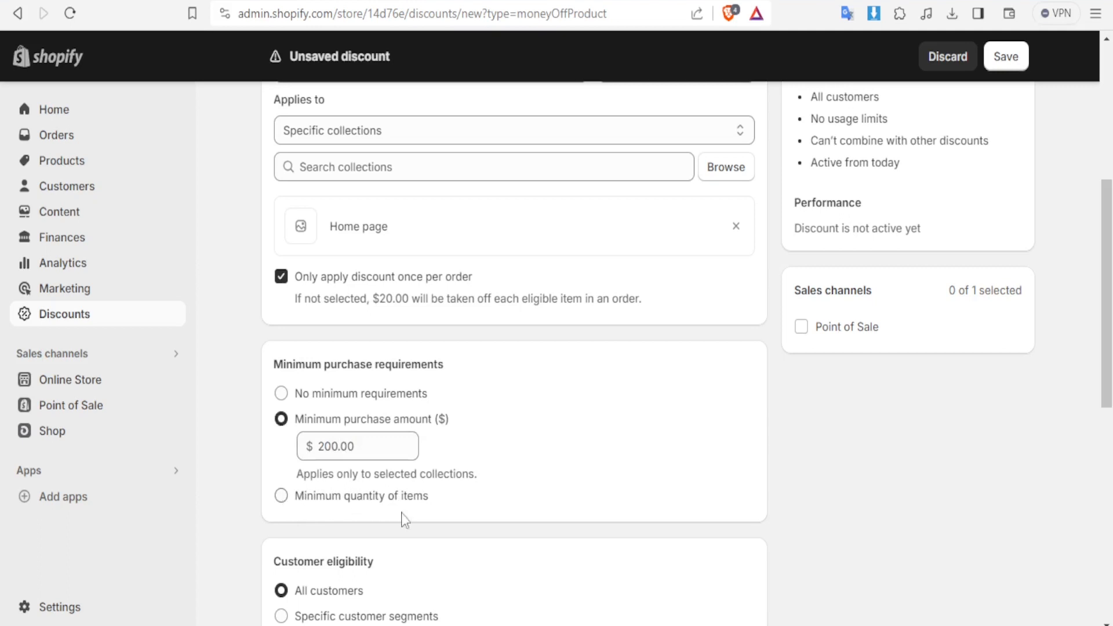
Try limiting customer eligibility to specific segments and specific customers, and return it to all customers
{"action": "scroll", "coordinate": [338, 524], "scroll_direction": "down", "scroll_amount": 2}
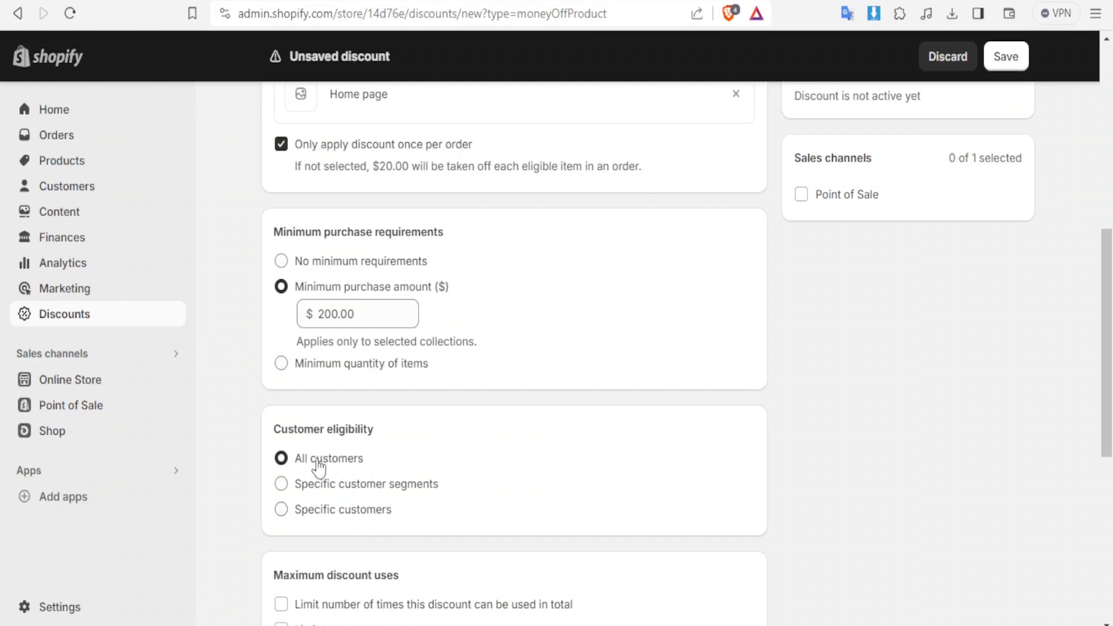
{"action": "left_click", "coordinate": [282, 484]}
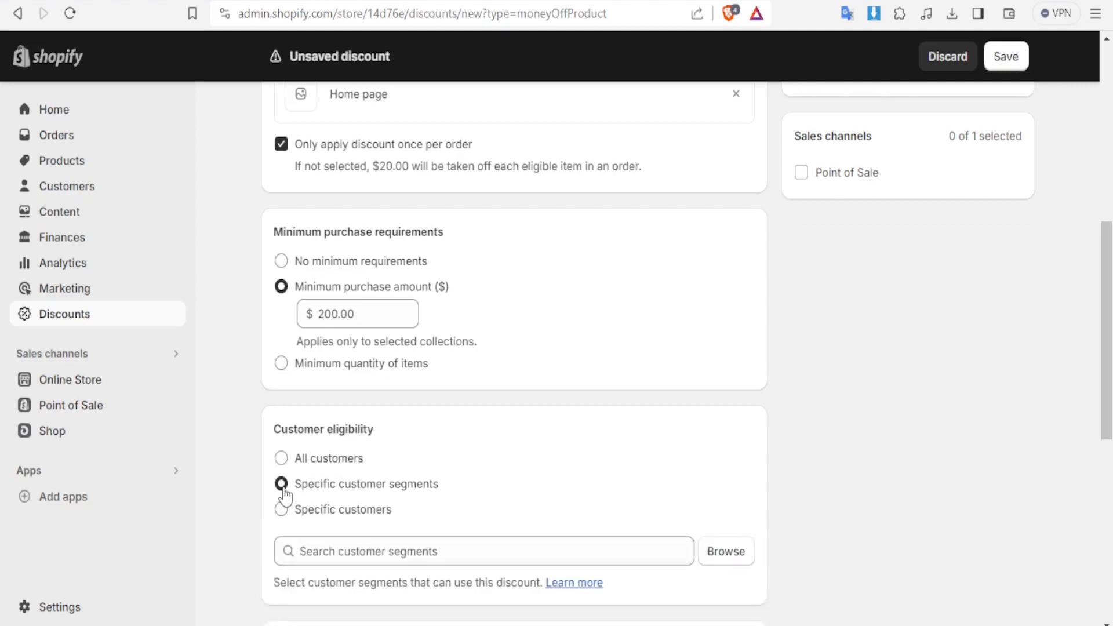
{"action": "scroll", "coordinate": [387, 513], "scroll_direction": "down", "scroll_amount": 3}
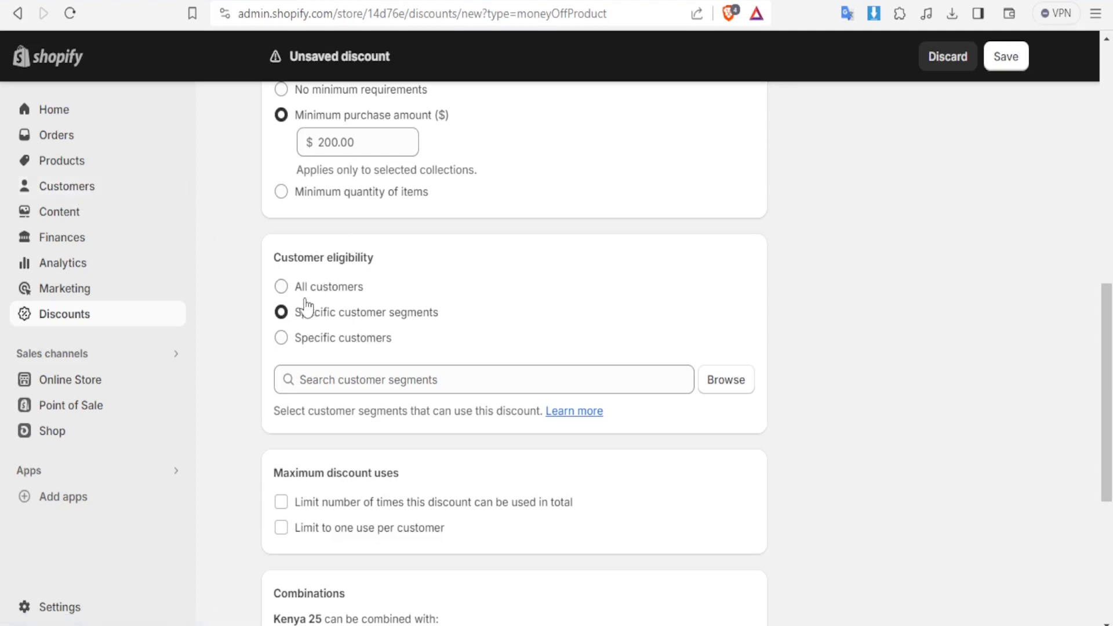
{"action": "left_click", "coordinate": [282, 339]}
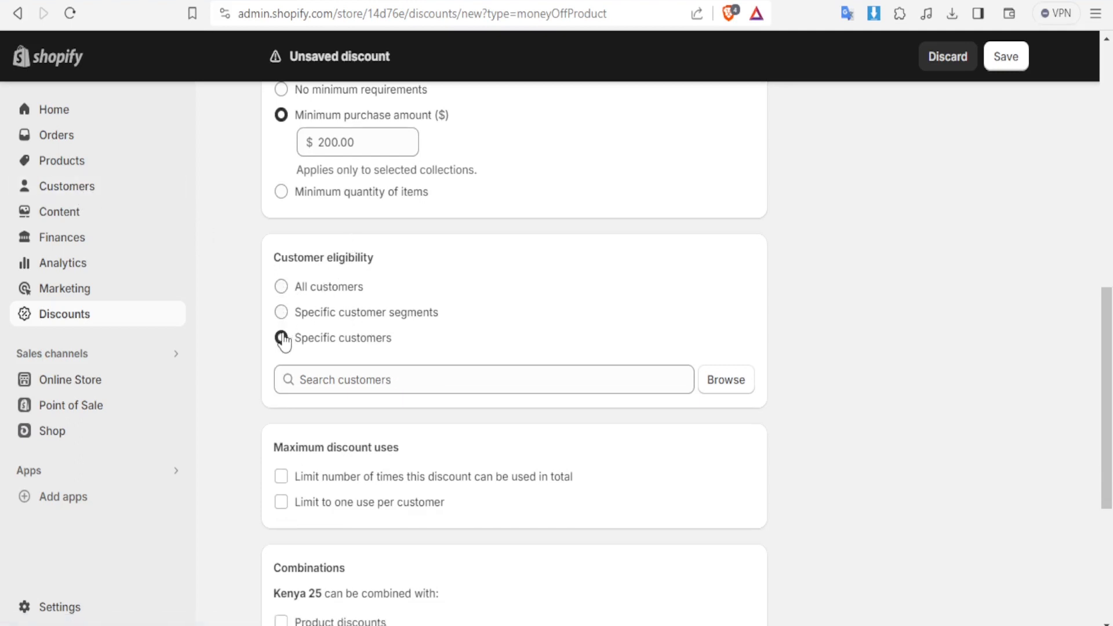
{"action": "left_click", "coordinate": [281, 286]}
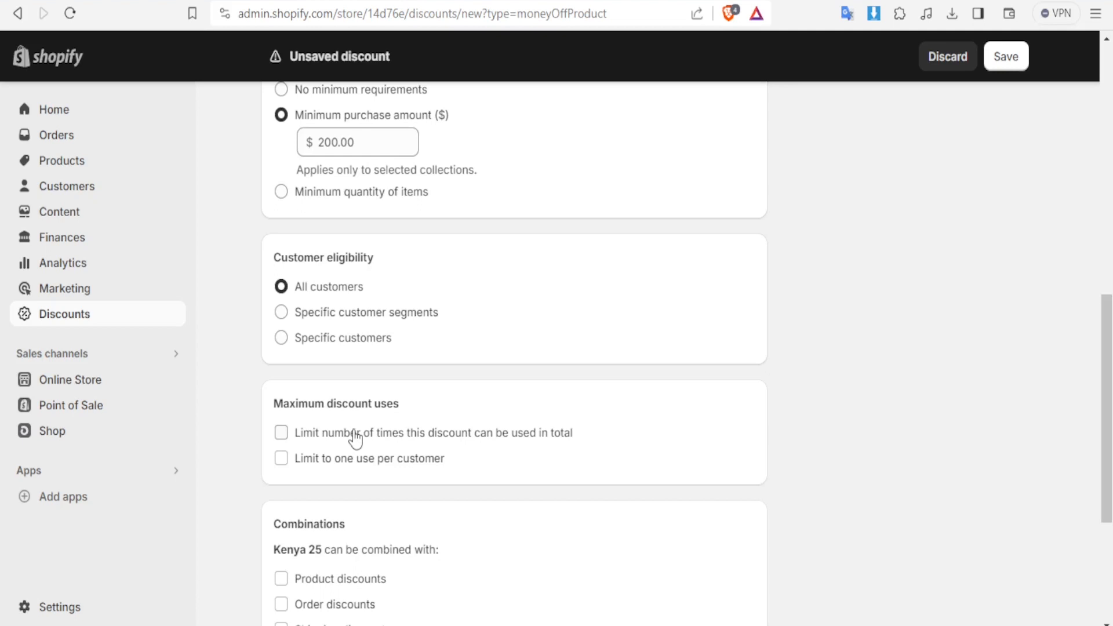
Limit the number of times the discount can be used in total to 1, without the one-use-per-customer limit
{"action": "left_click", "coordinate": [283, 439]}
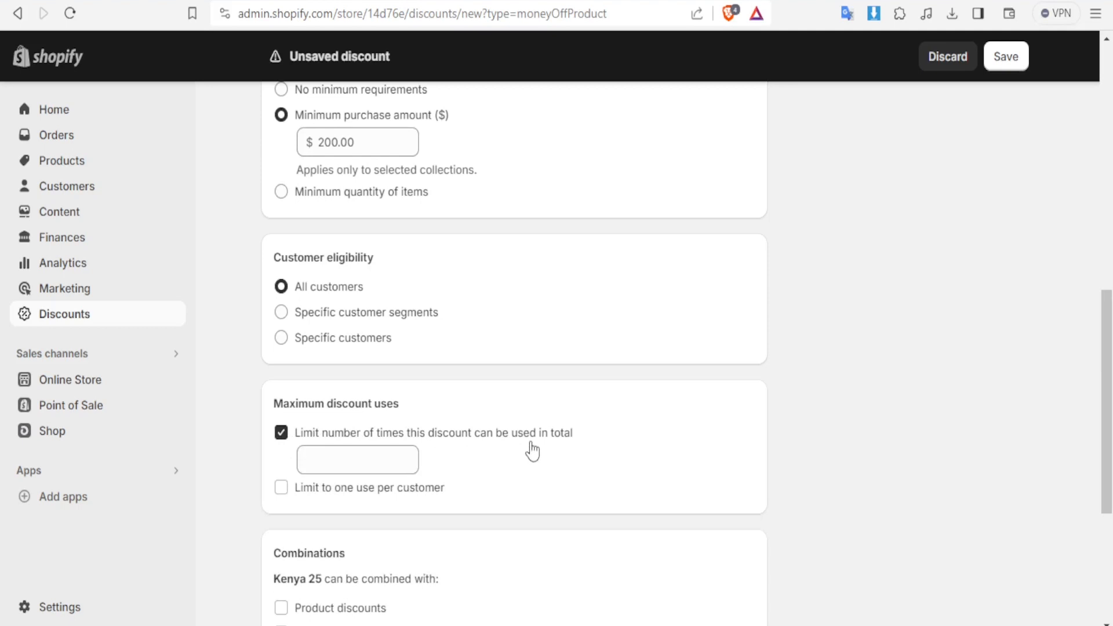
{"action": "left_click", "coordinate": [319, 458]}
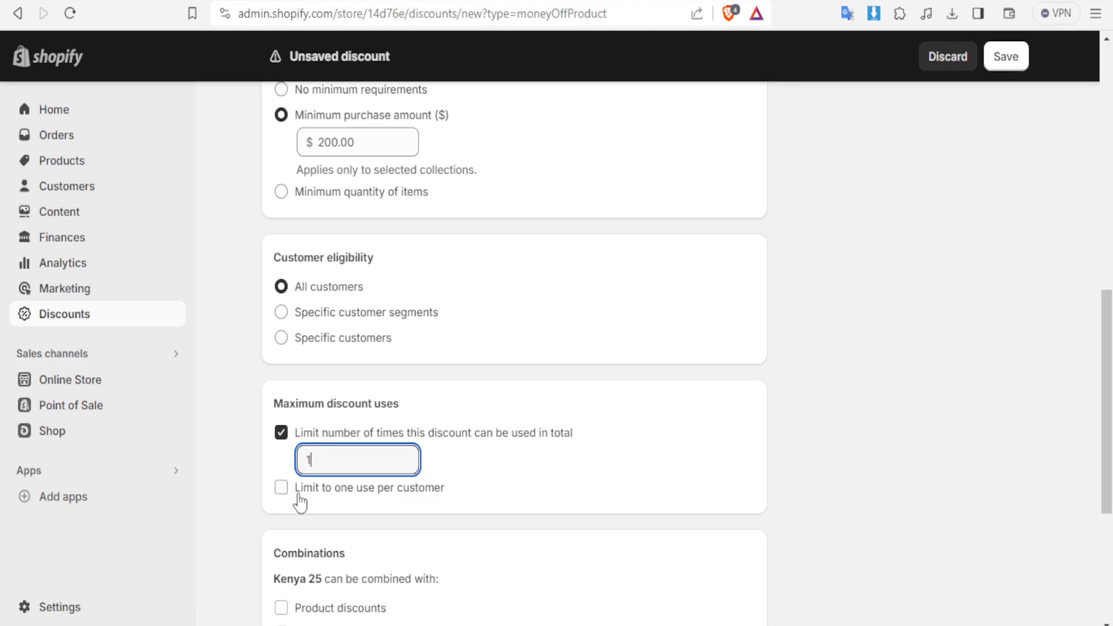
{"action": "left_click", "coordinate": [282, 489]}
{"action": "left_click", "coordinate": [282, 490]}
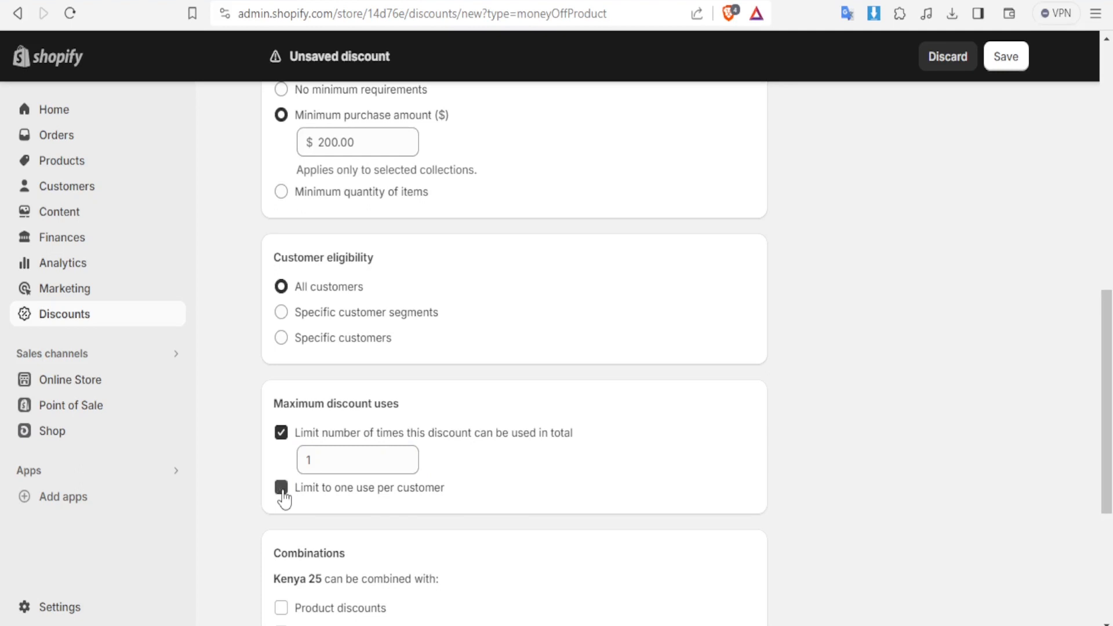
{"action": "left_click", "coordinate": [320, 462]}
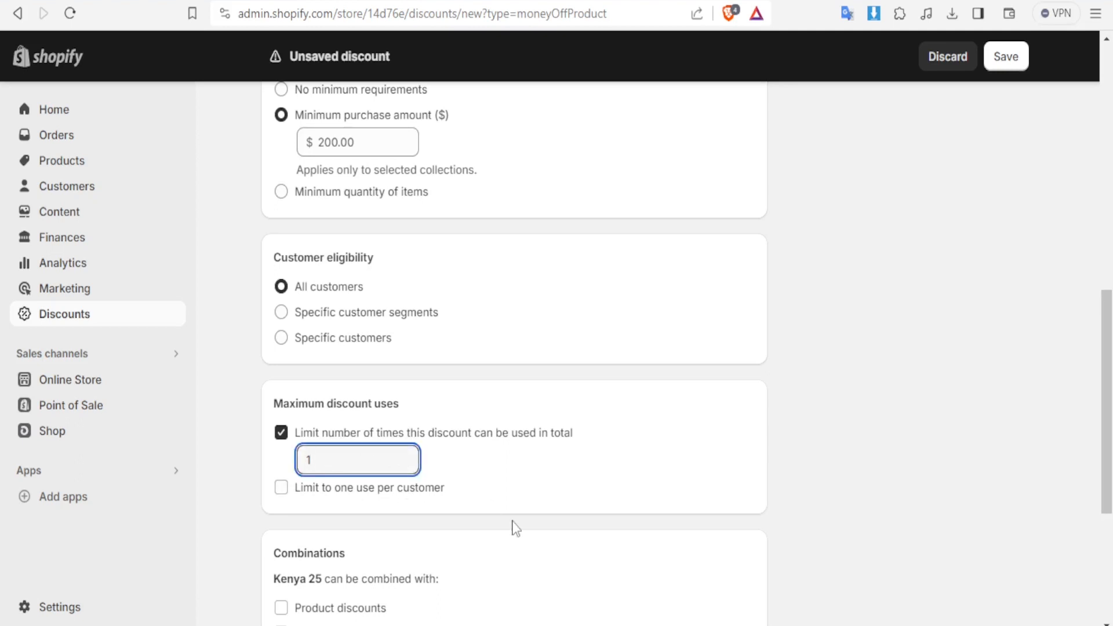
Check the discount type and the combination options, trying out shipping discounts as a combination and clearing it again
{"action": "scroll", "coordinate": [515, 528], "scroll_direction": "down", "scroll_amount": 4}
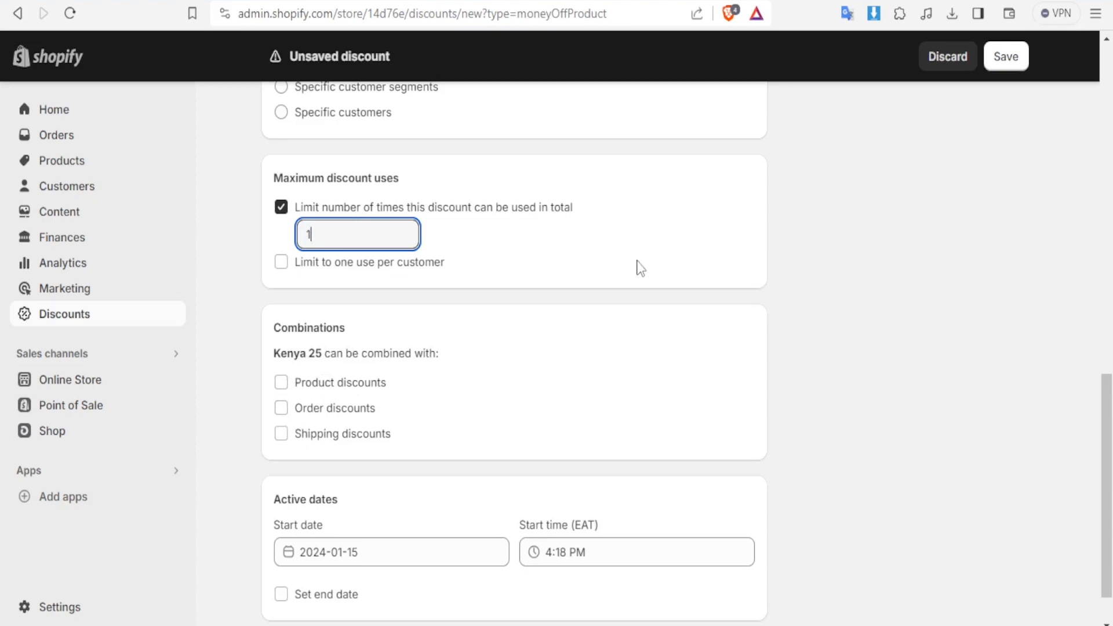
{"action": "left_click_drag", "start_coordinate": [1106, 383], "coordinate": [1107, 55]}
{"action": "left_click_drag", "start_coordinate": [355, 191], "coordinate": [268, 190]}
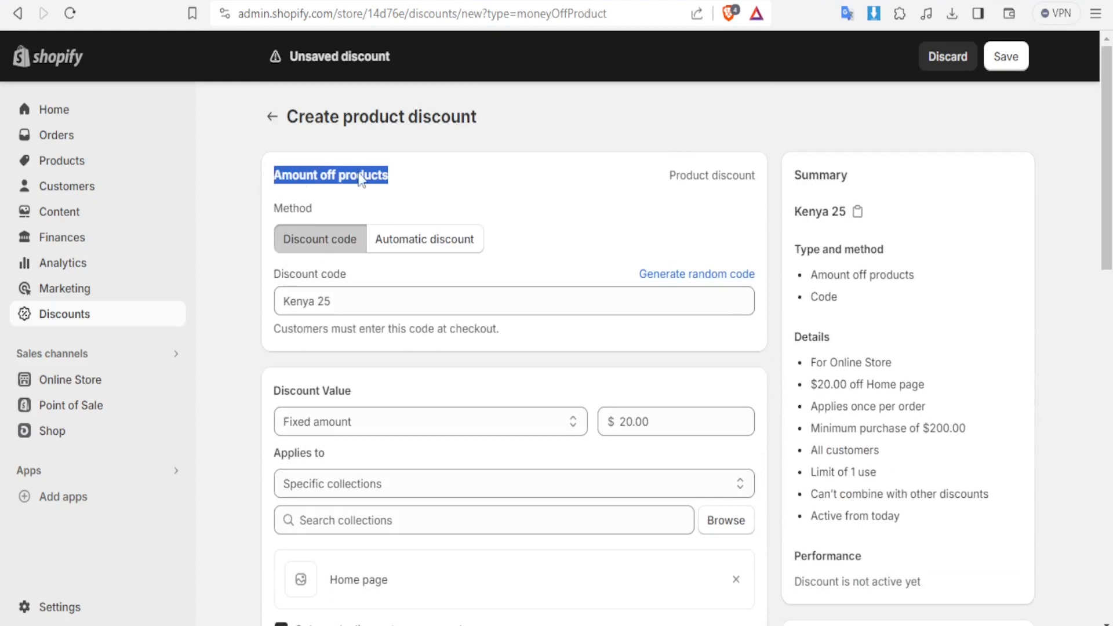
{"action": "left_click_drag", "start_coordinate": [1105, 114], "coordinate": [1095, 402]}
{"action": "scroll", "coordinate": [719, 451], "scroll_direction": "down", "scroll_amount": 1}
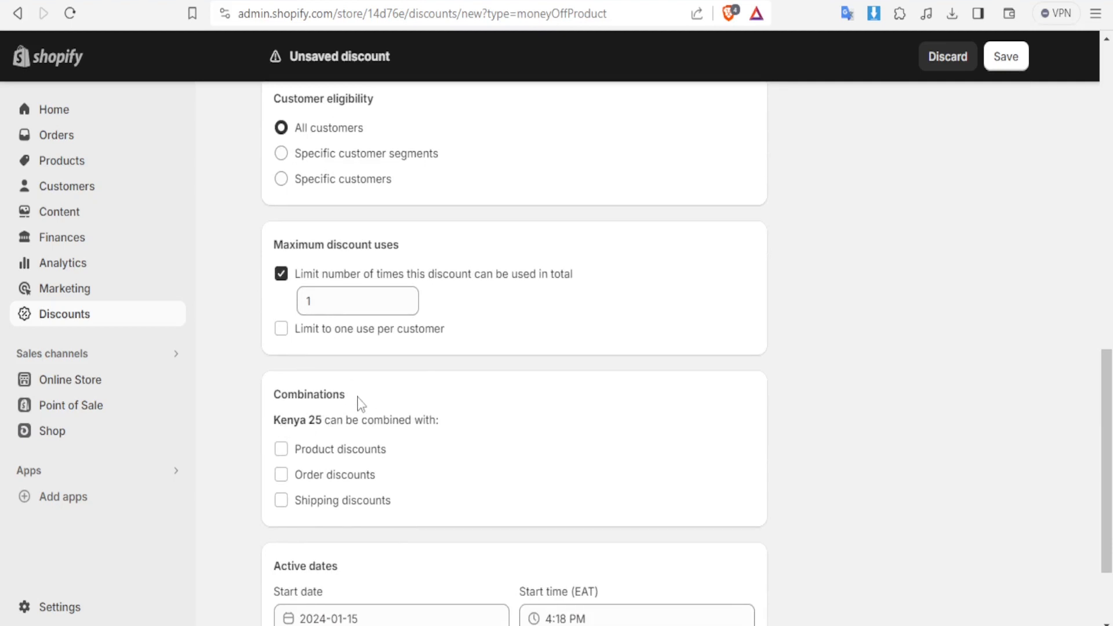
{"action": "left_click_drag", "start_coordinate": [360, 398], "coordinate": [285, 399]}
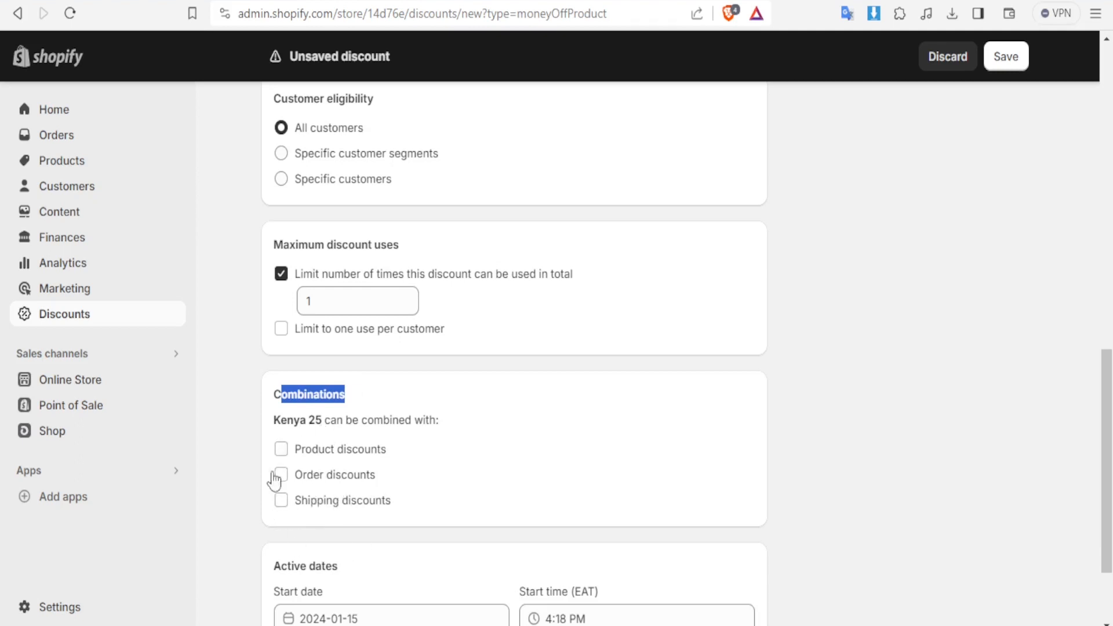
{"action": "left_click", "coordinate": [280, 502]}
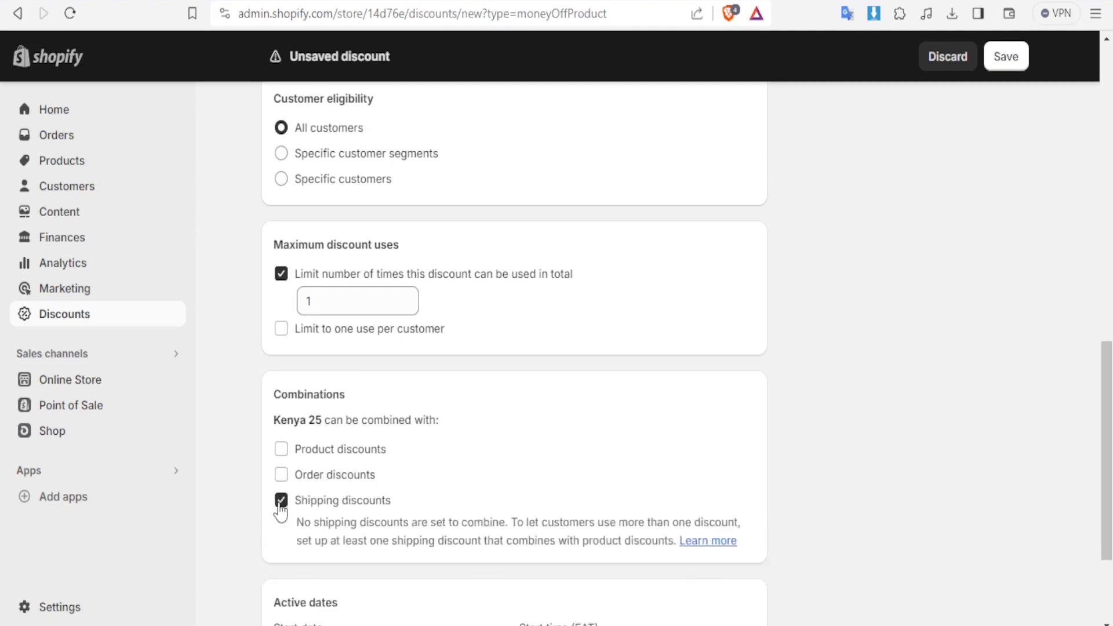
{"action": "left_click", "coordinate": [281, 502]}
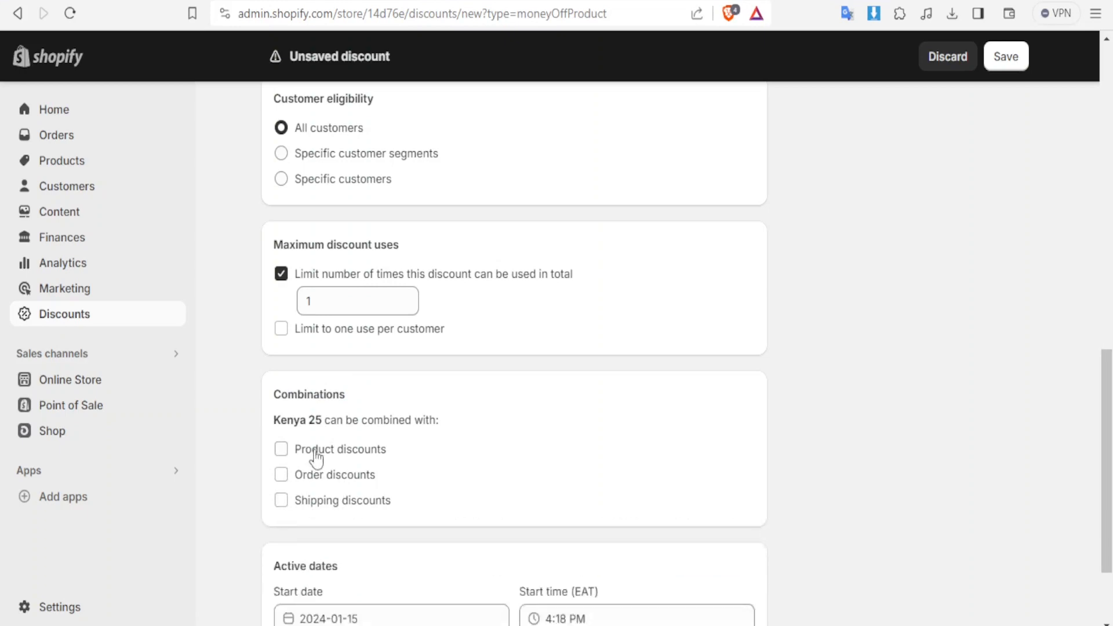
Set the discount's active period to start on 2024-01-16 at 5:00 AM
{"action": "scroll", "coordinate": [447, 472], "scroll_direction": "down", "scroll_amount": 2}
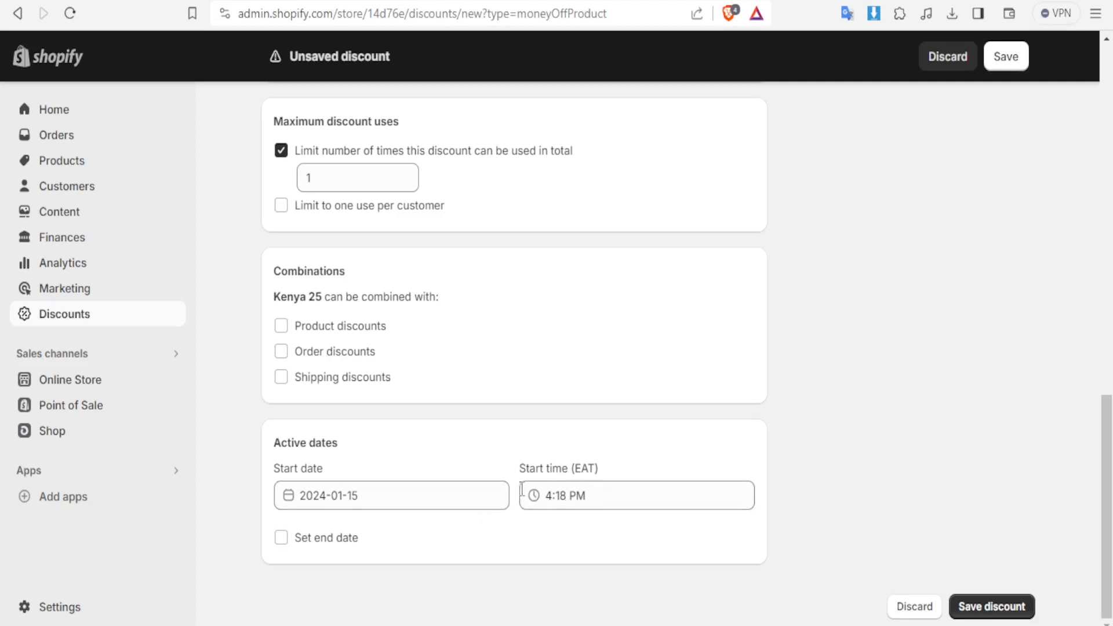
{"action": "left_click", "coordinate": [385, 492]}
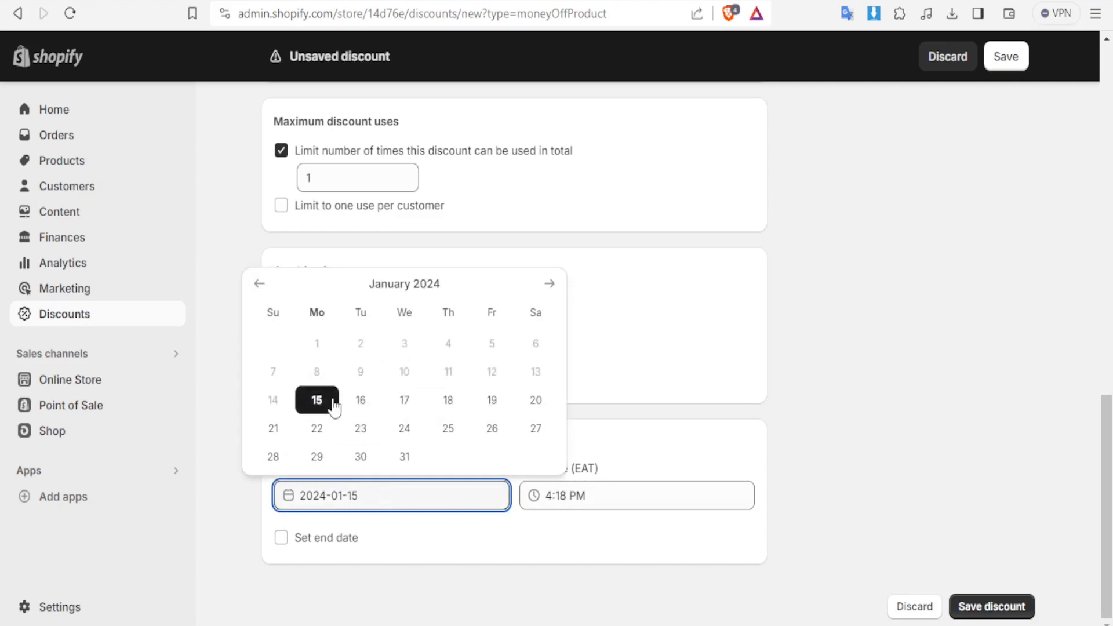
{"action": "left_click", "coordinate": [360, 400]}
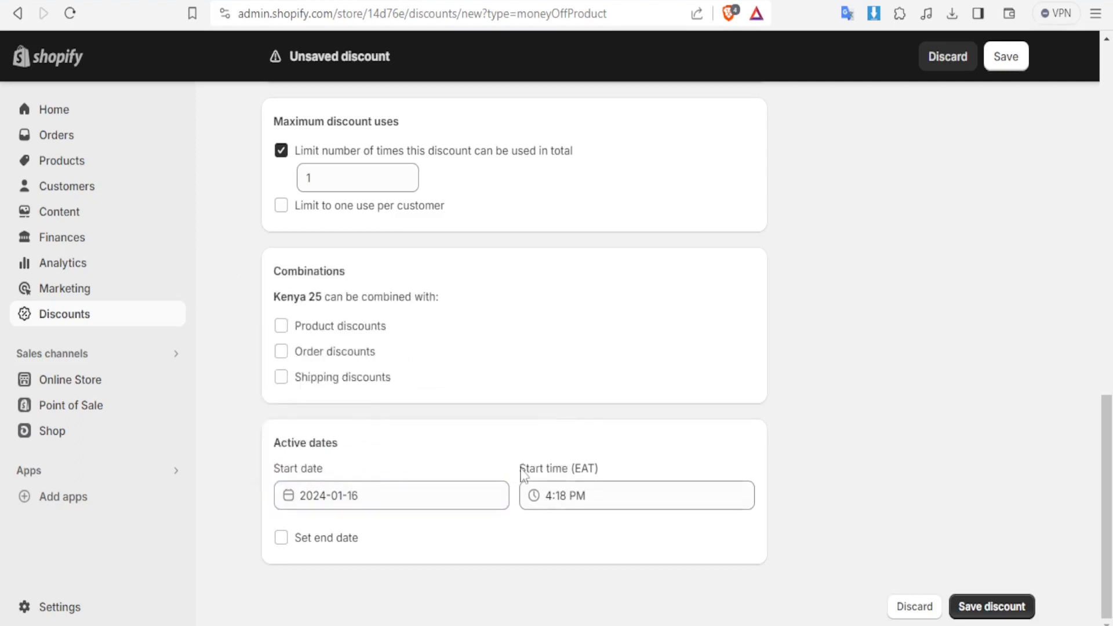
{"action": "left_click", "coordinate": [562, 502]}
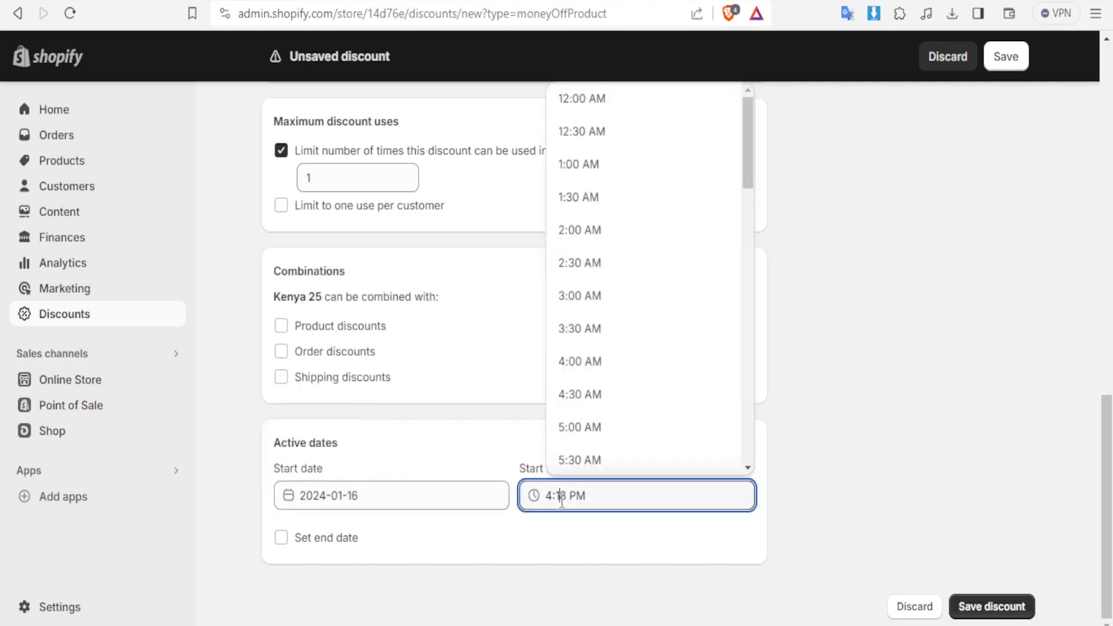
{"action": "left_click", "coordinate": [578, 442]}
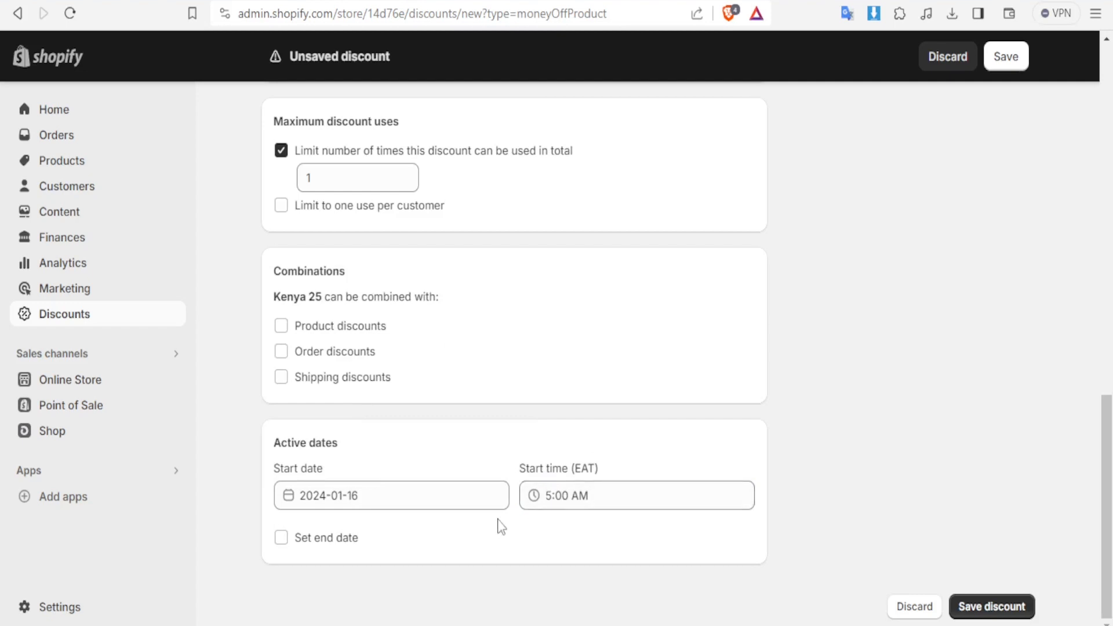
Add an end date to the discount's active period, ending on 2024-01-23 at 6:00 AM
{"action": "left_click", "coordinate": [281, 539]}
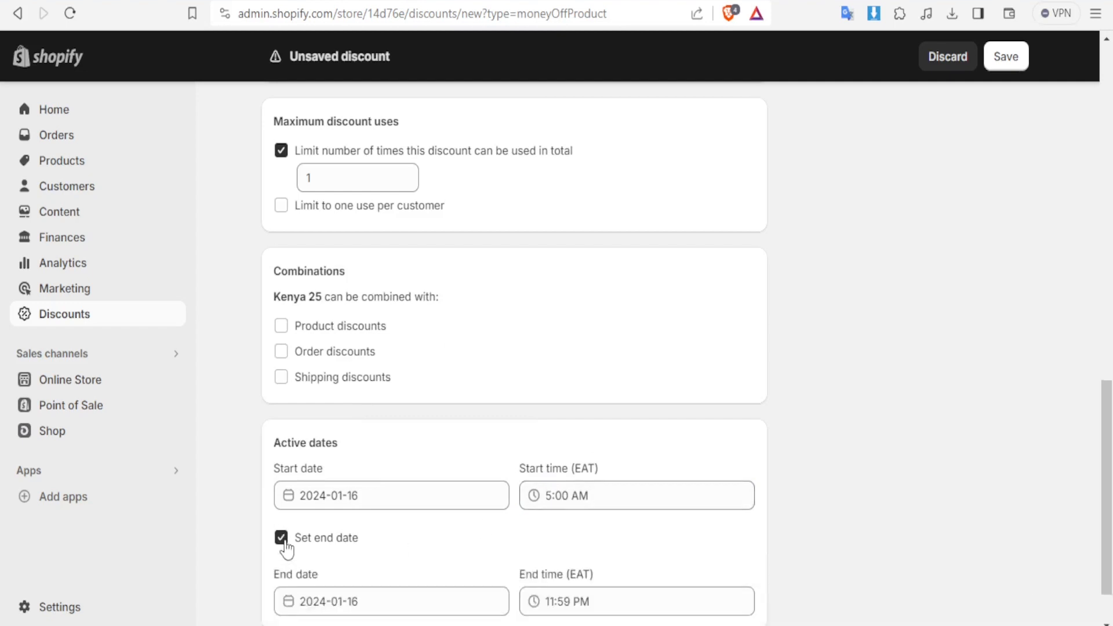
{"action": "left_click", "coordinate": [357, 606]}
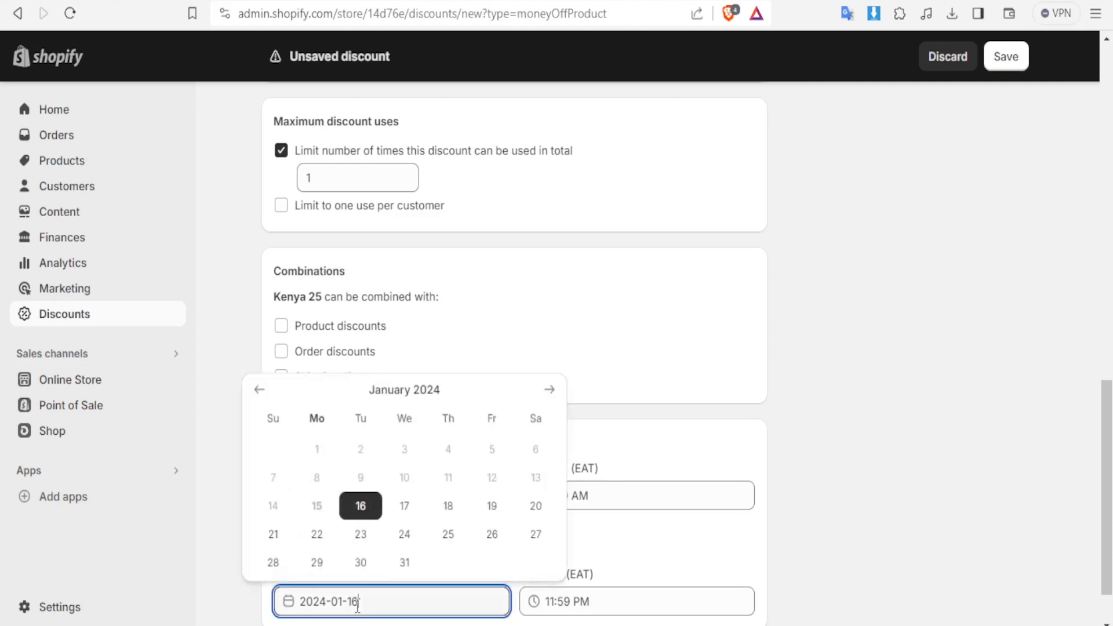
{"action": "left_click", "coordinate": [364, 533]}
{"action": "left_click", "coordinate": [573, 603]}
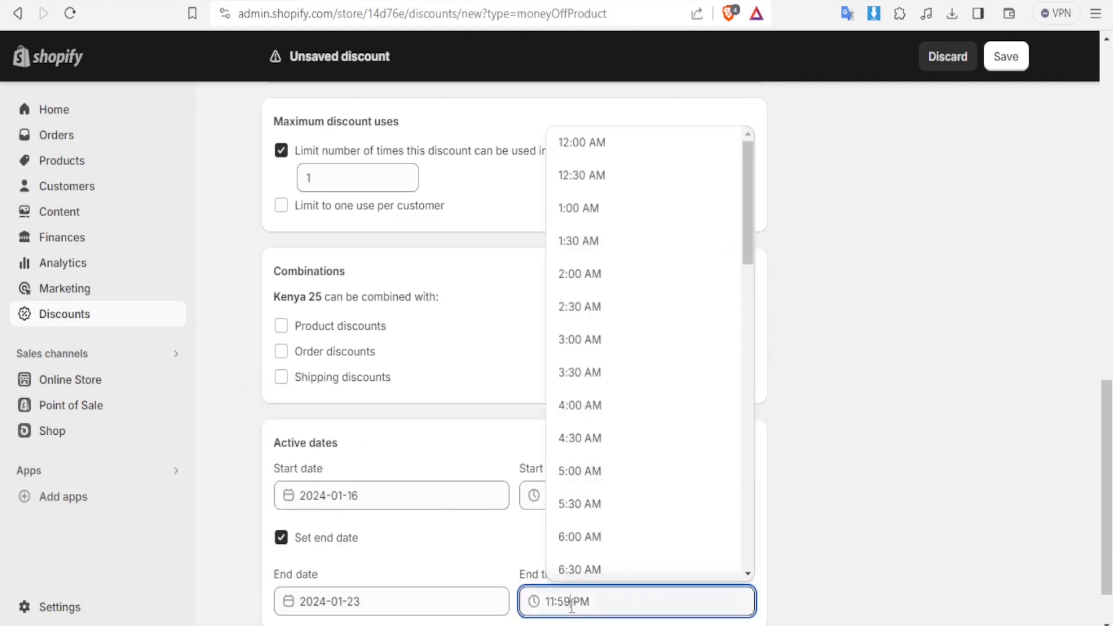
{"action": "left_click", "coordinate": [578, 539]}
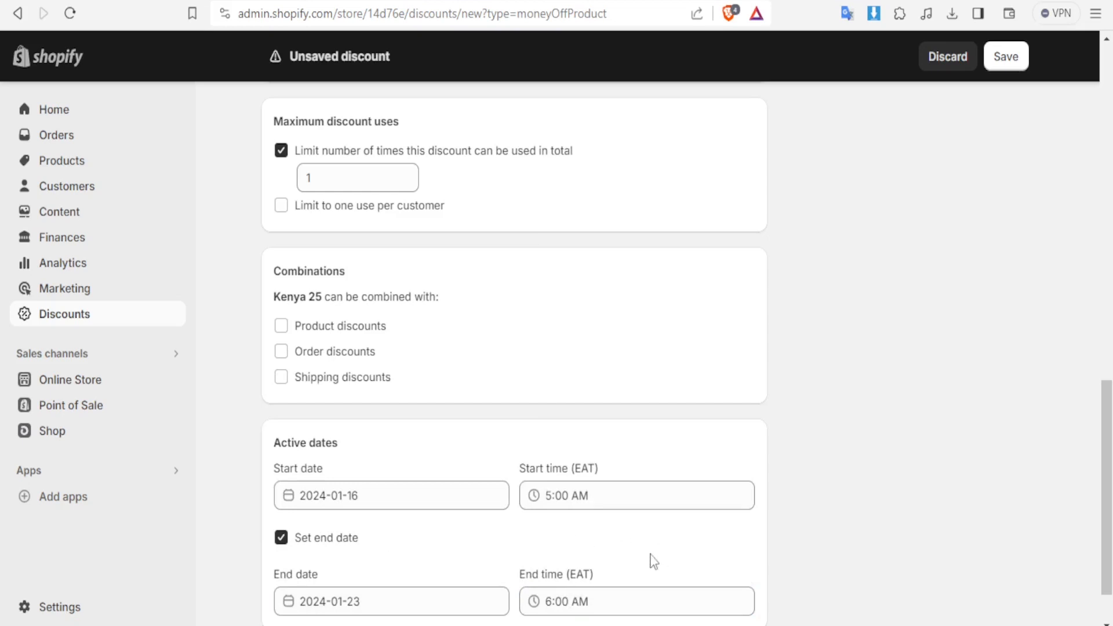
Save the Kenya 25 discount and collapse the trial notice covering its summary
{"action": "scroll", "coordinate": [592, 534], "scroll_direction": "down", "scroll_amount": 1}
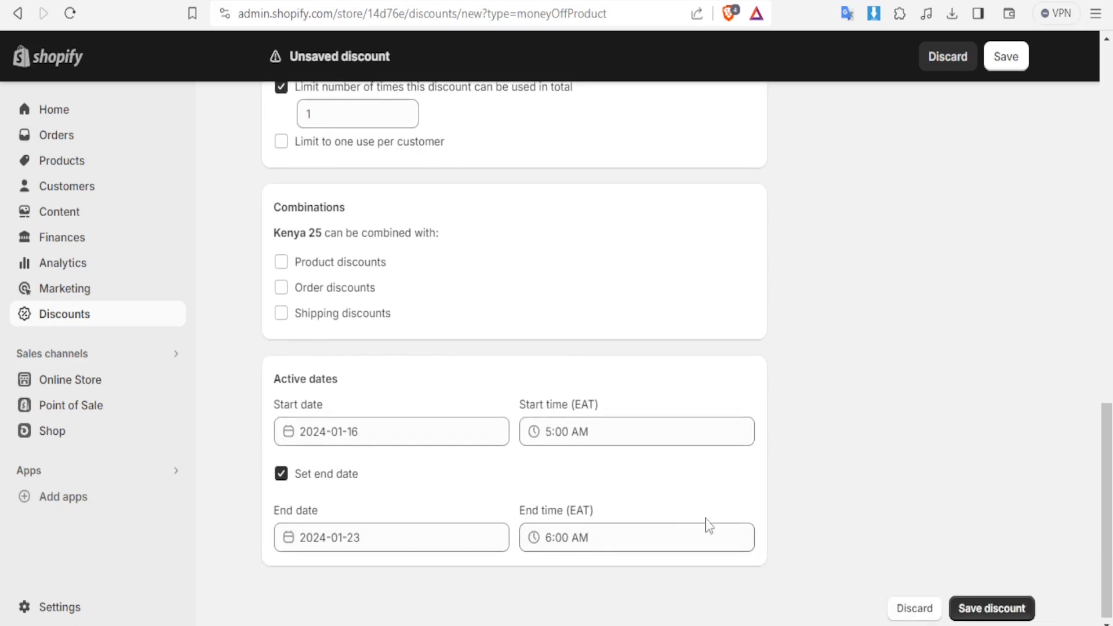
{"action": "left_click", "coordinate": [967, 610]}
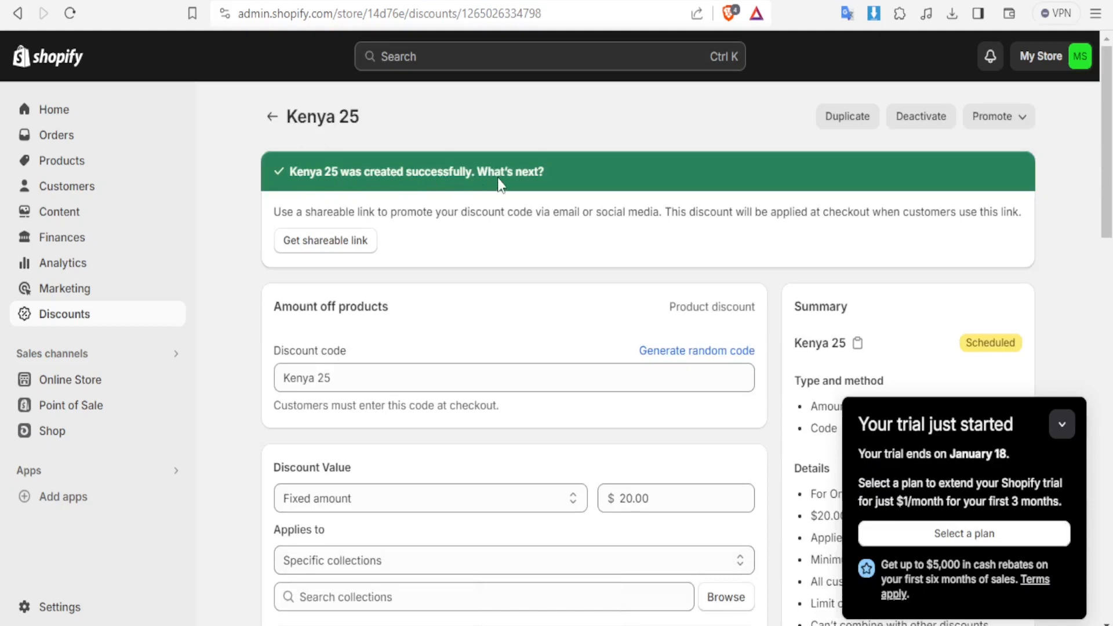
{"action": "left_click", "coordinate": [1063, 427]}
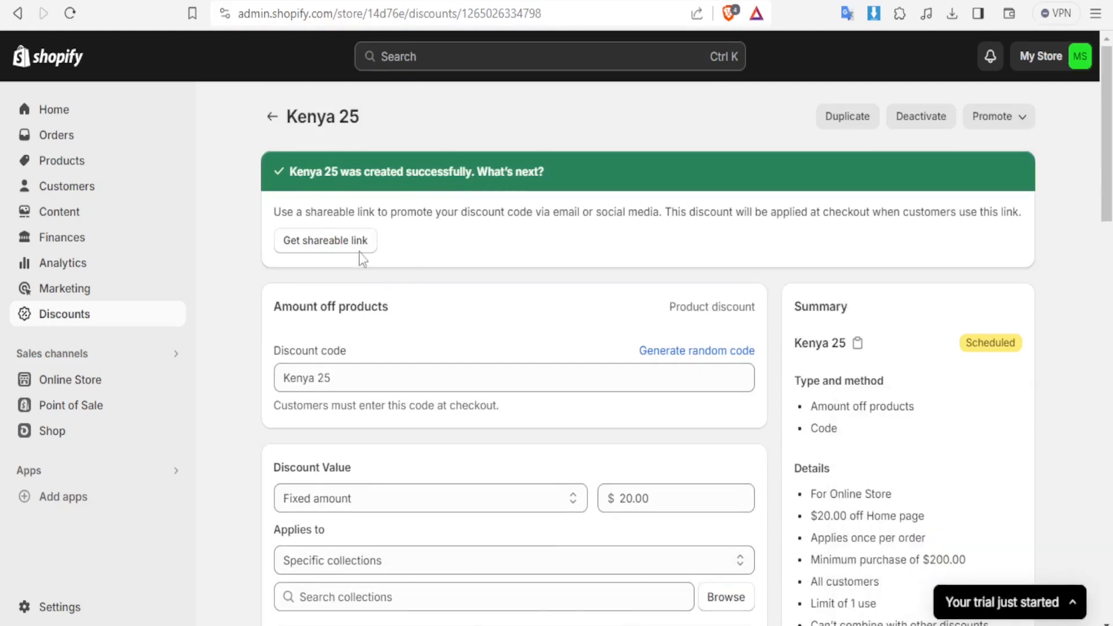
Copy the discount's shareable link with the Home page collection as its landing page, and close the link dialog
{"action": "left_click", "coordinate": [318, 251]}
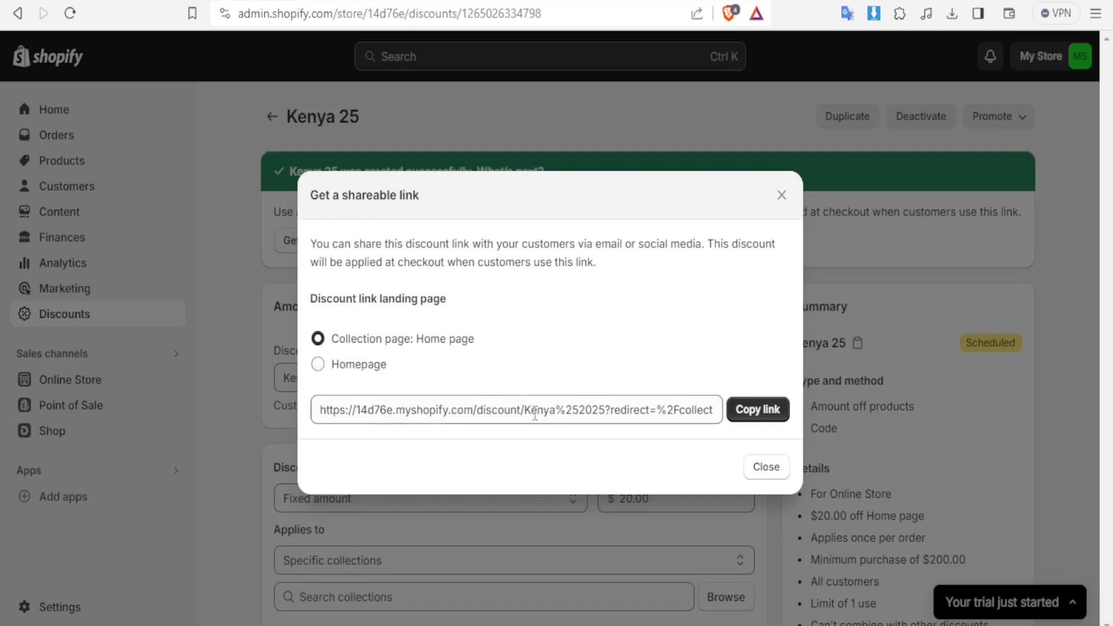
{"action": "left_click", "coordinate": [743, 418]}
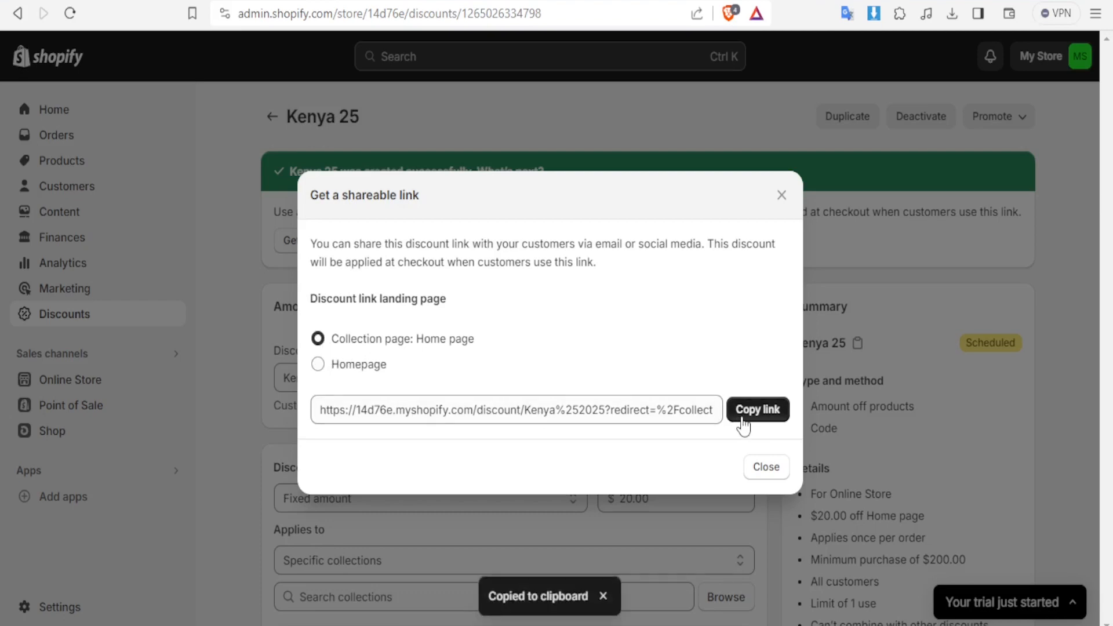
{"action": "left_click", "coordinate": [781, 195]}
Review the saved discount's active dates and timeline, and look through the settings of a new Buy X get Y product discount
{"action": "left_click_drag", "start_coordinate": [1109, 162], "coordinate": [1106, 566]}
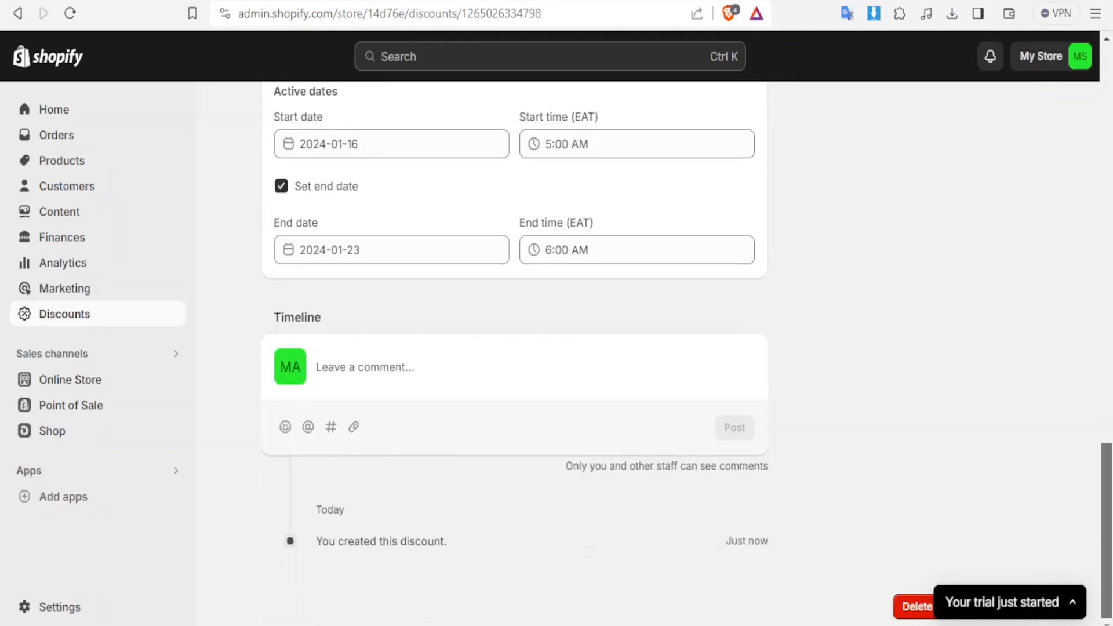
{"action": "scroll", "coordinate": [1108, 551], "scroll_direction": "up", "scroll_amount": 2}
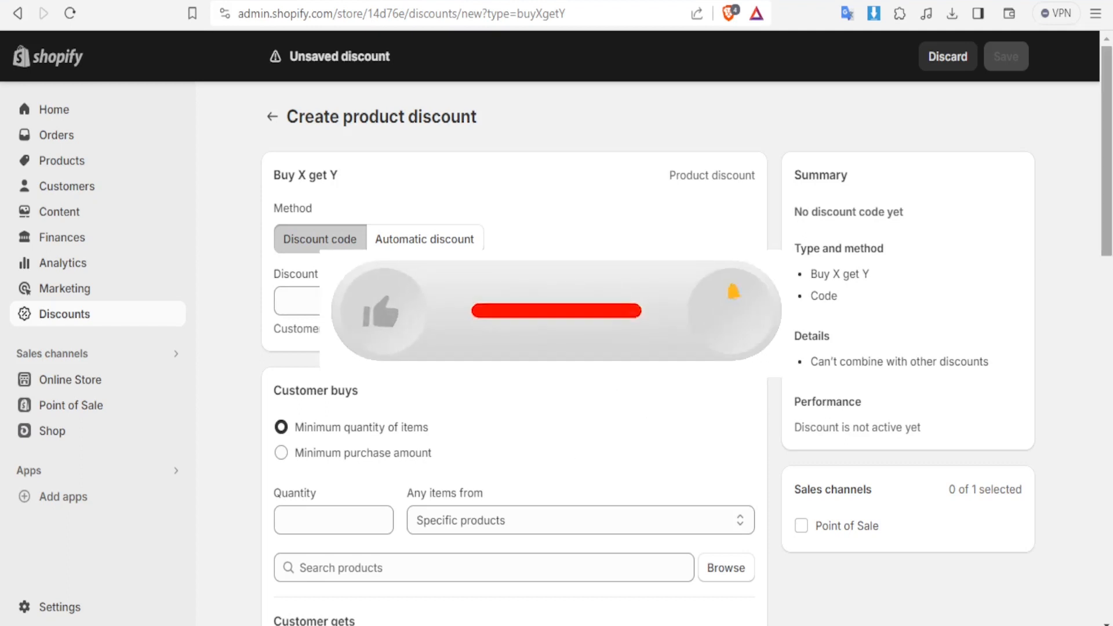
{"action": "left_click_drag", "start_coordinate": [1109, 197], "coordinate": [1106, 295]}
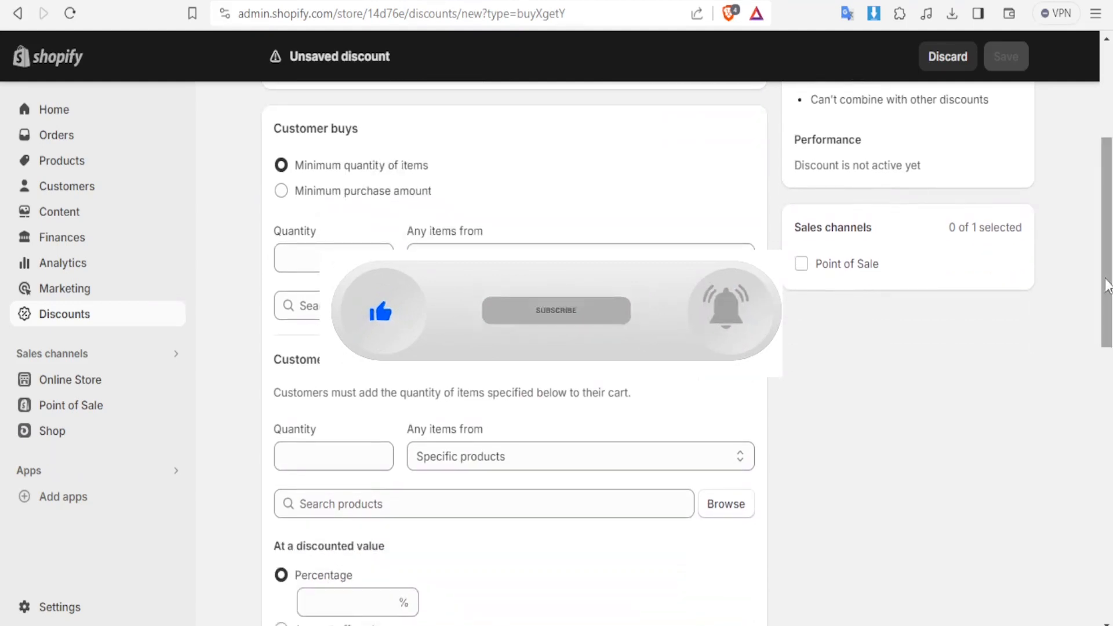